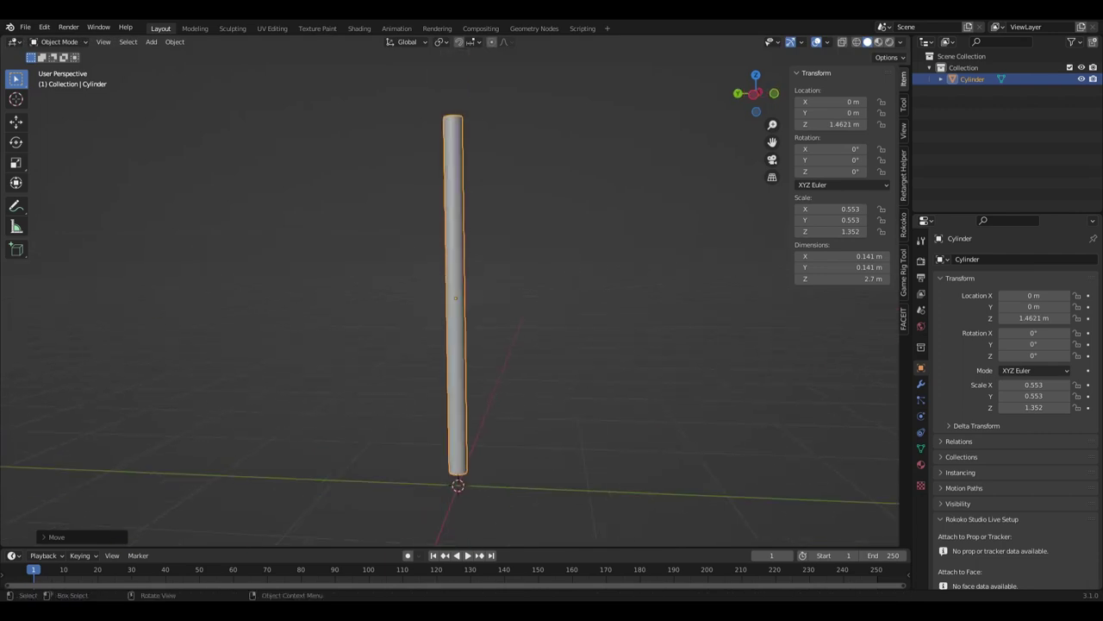
Add a plane and rotate it 90° and then 45° on Y into an upright diamond
key(KP_1)
key(shift+a)
click(561, 298)
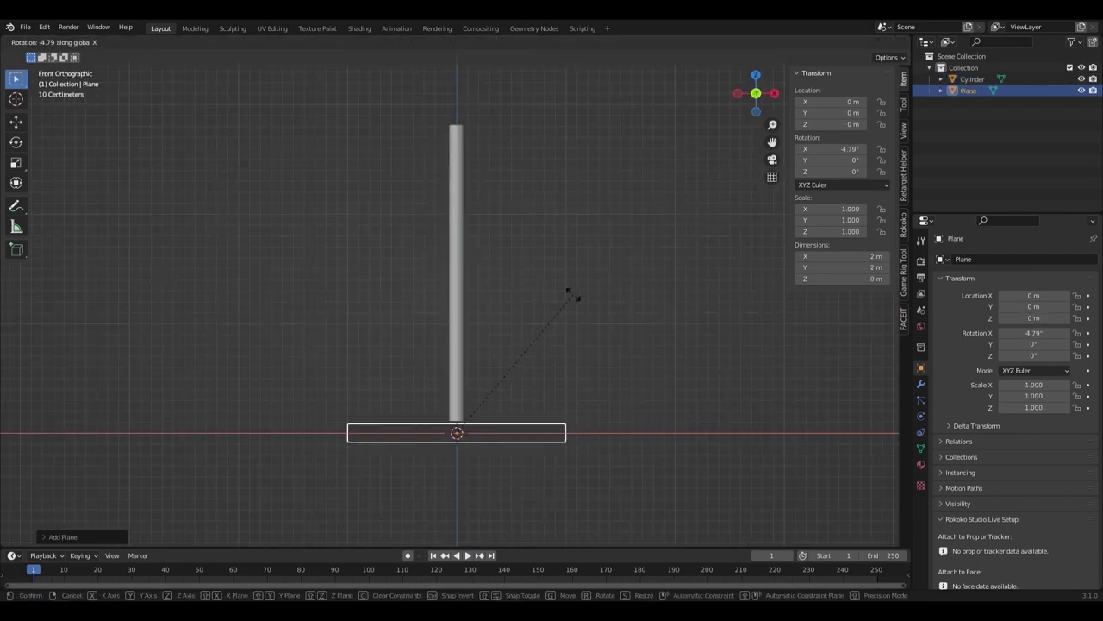
text(90)
key(Return)
key(r)
key(y)
key(4)
key(5)
key(Return)
Scale the diamond plane down to 0.279 and return to the front view
mouse_move(571, 295)
middle_down()
mouse_move(517, 328)
mouse_move(500, 319)
middle_up()
key(s)
scroll(465, 326, up, 5)
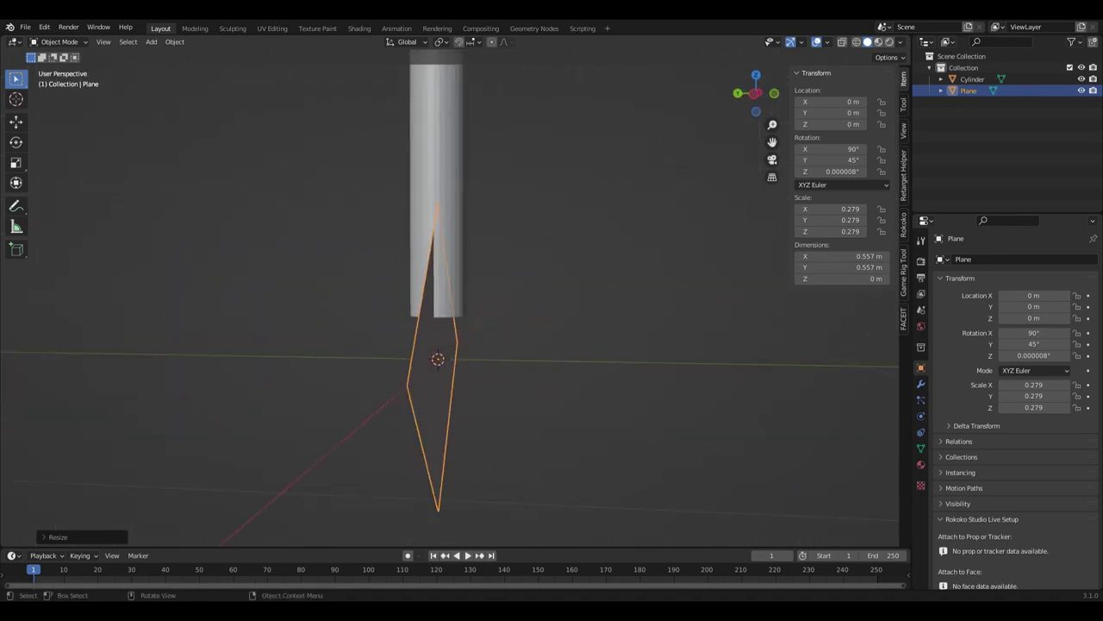
key(KP_1)
Extrude the diamond's top edge straight up to form the blade's upper part
key(Tab)
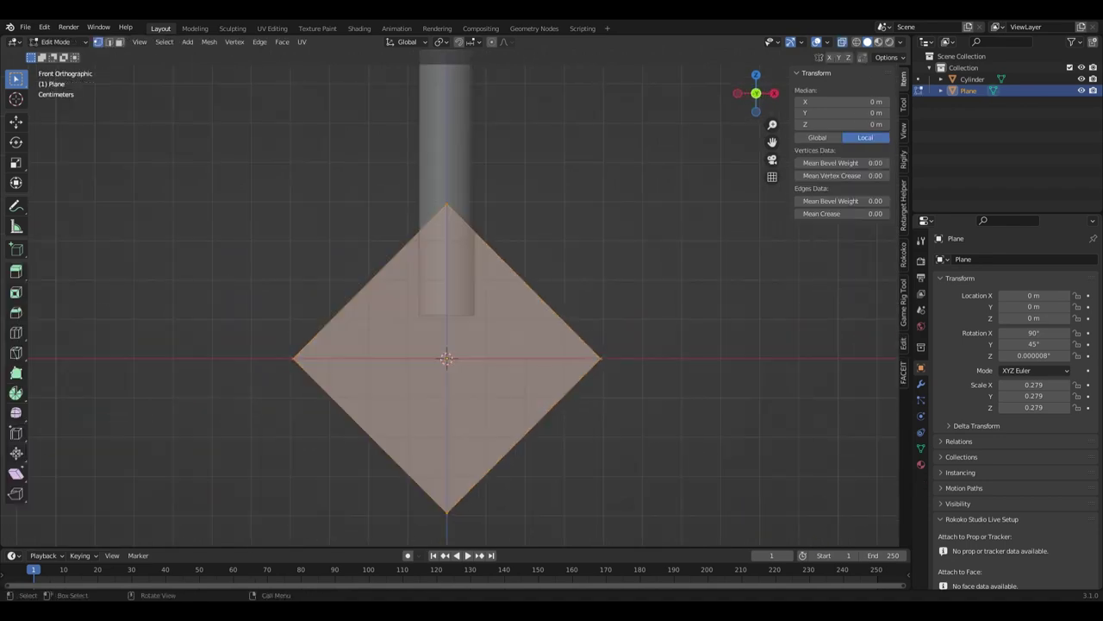
click(446, 206)
key(g)
key(z)
key(z)
key(Return)
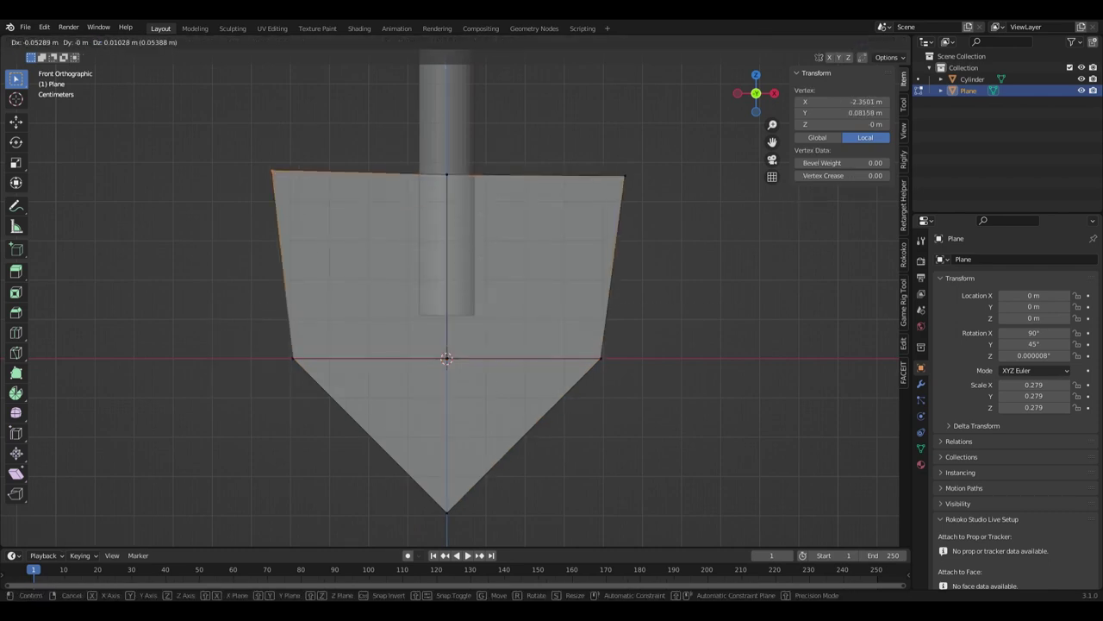
key(Return)
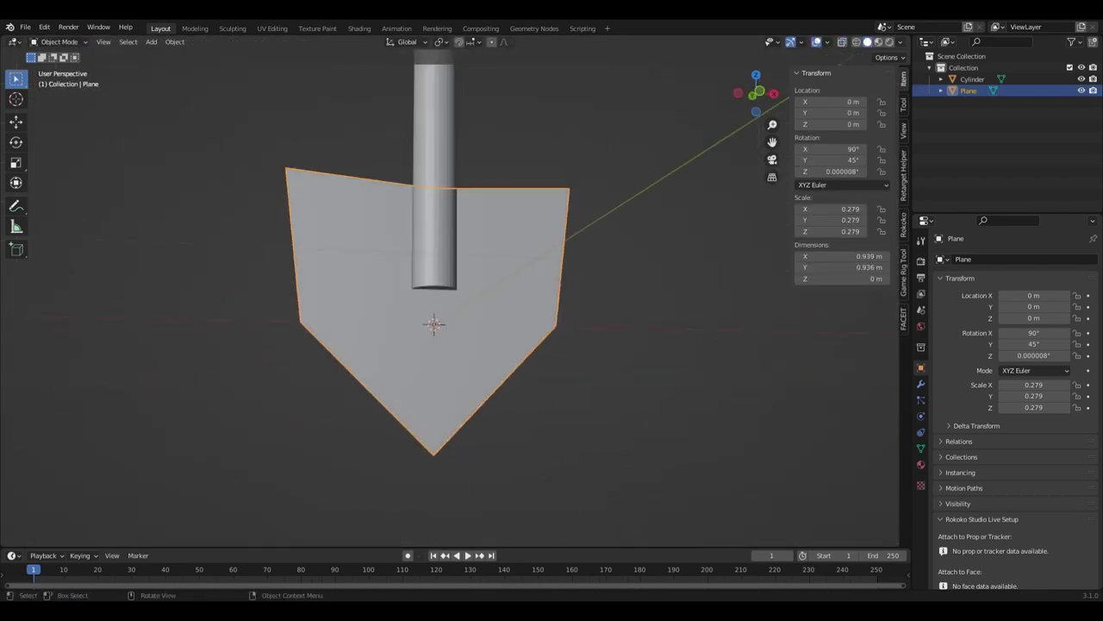
Knife-cut across the blade's centre and push its faces along normals to 0.112 m thickness
key(KP_1)
key(Return)
mouse_move(427, 333)
middle_down()
mouse_move(551, 345)
mouse_move(483, 259)
mouse_move(518, 362)
mouse_move(517, 328)
middle_up()
key(Return)
key(Tab)
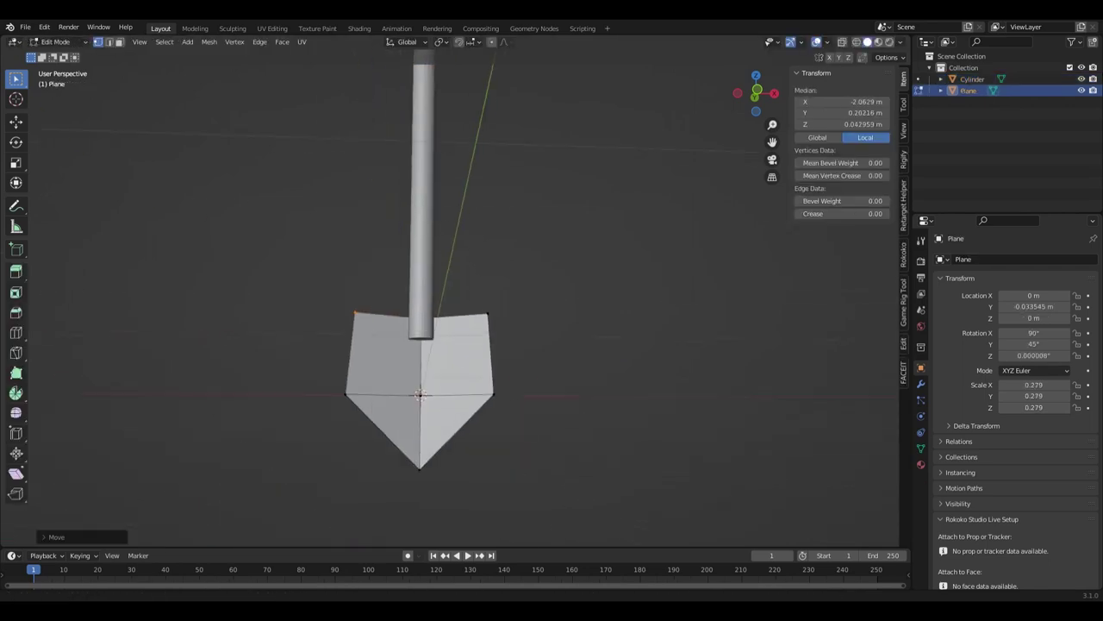
mouse_move(420, 397)
middle_down()
mouse_move(385, 377)
mouse_move(405, 362)
middle_up()
key(Return)
key(Tab)
Widen the top of the handle cylinder into a ledge for the grip cap
click(438, 216)
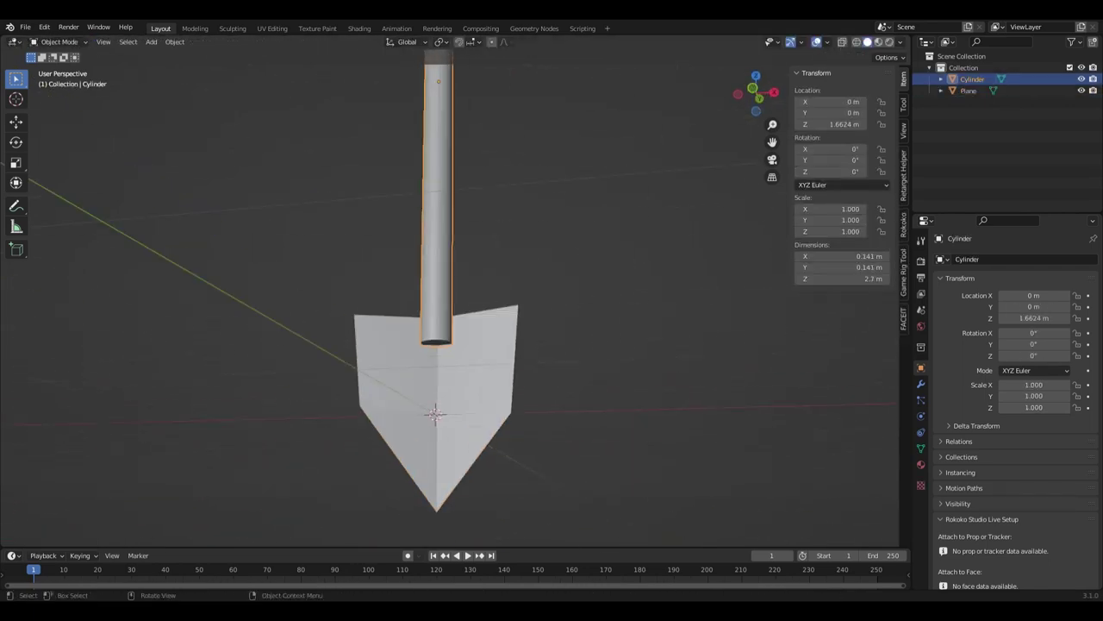
key(KP_1)
scroll(456, 259, up, 2)
key(Tab)
scroll(638, 332, down, 2)
key(s)
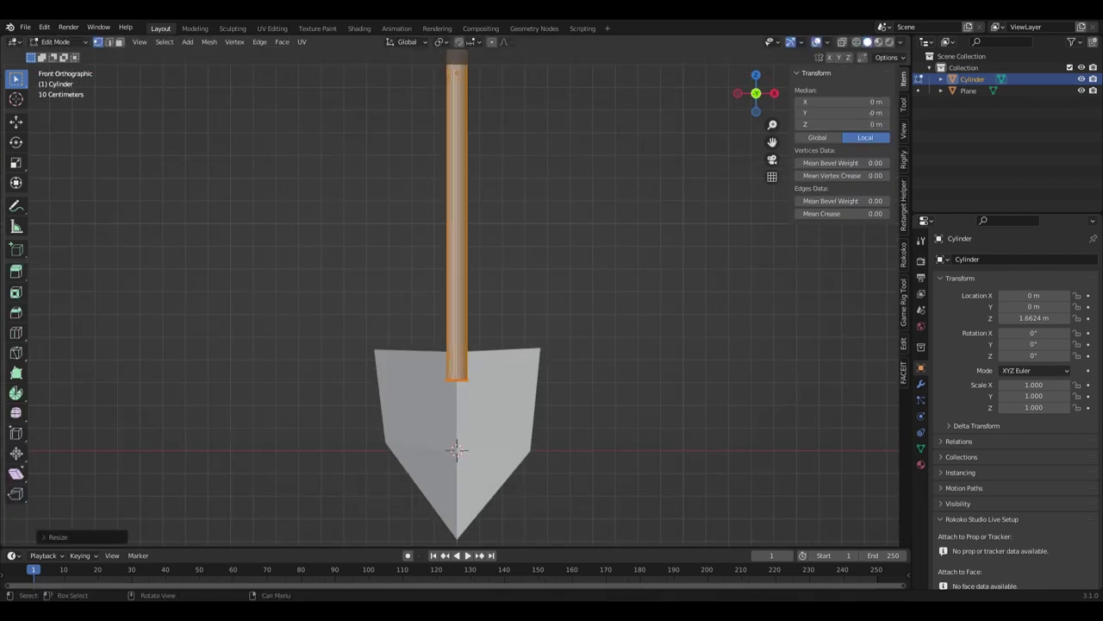
middle_drag(457, 344, 483, 284)
scroll(482, 345, up, 4)
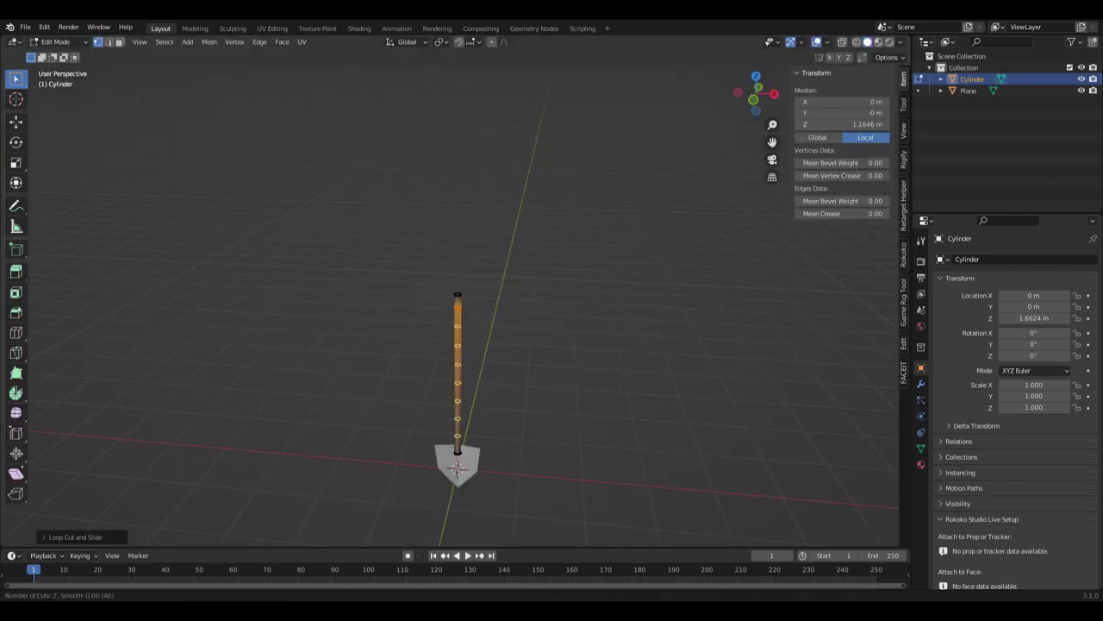
click(565, 343)
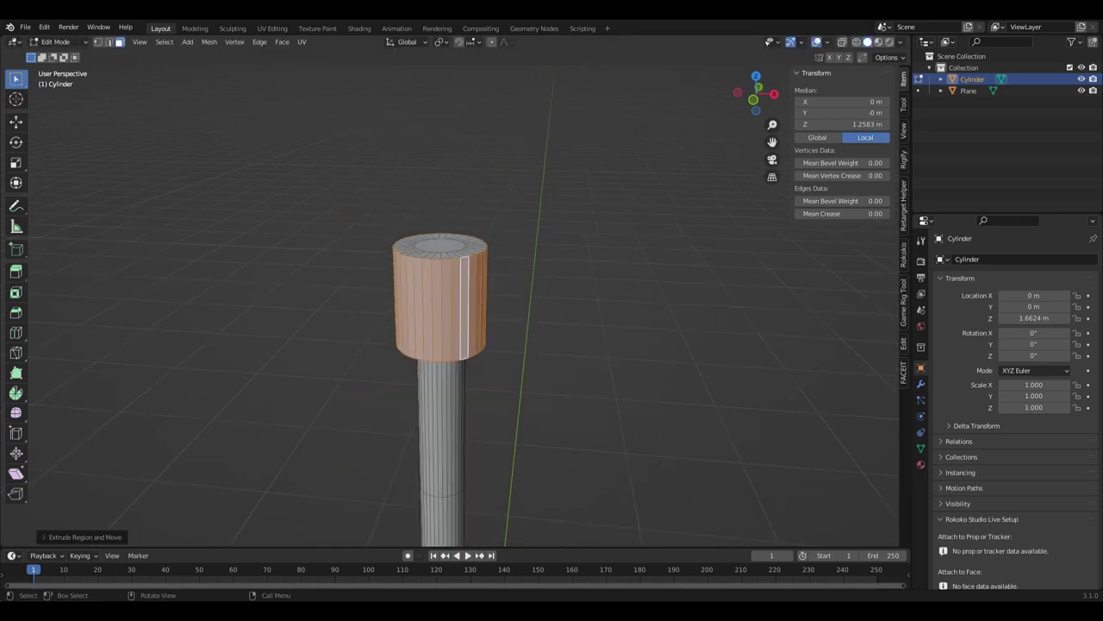
Extrude a face loop below the ledge outward into a ring and smooth-shade the handle
scroll(483, 258, up, 3)
scroll(483, 259, up, 2)
scroll(482, 258, up, 2)
scroll(482, 259, down, 4)
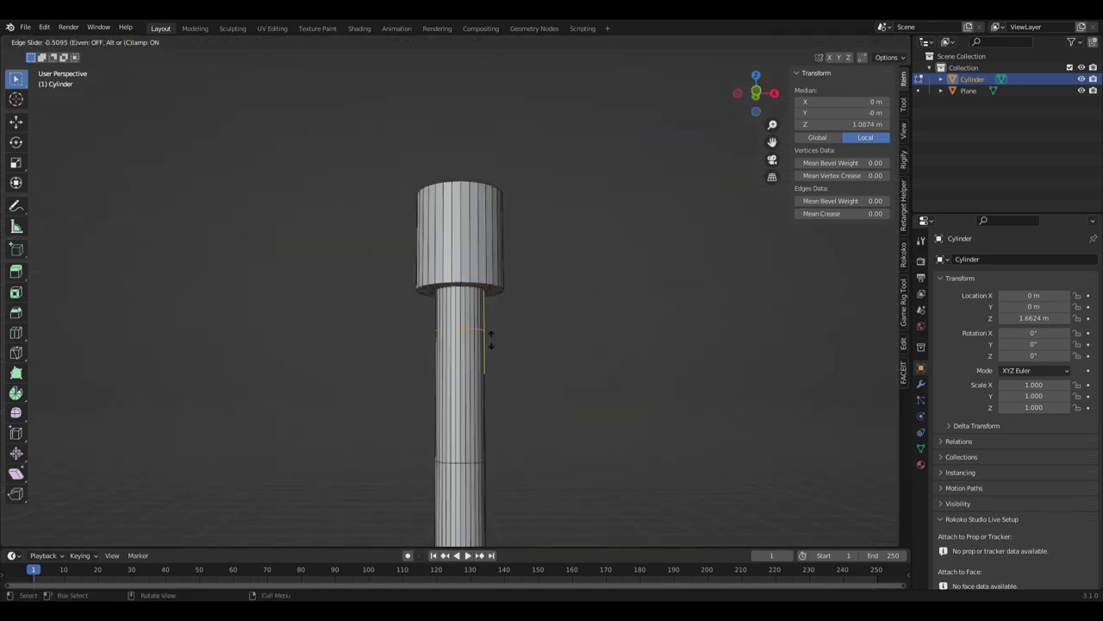
alt+click(486, 333)
scroll(485, 332, up, 4)
key(e)
key(s)
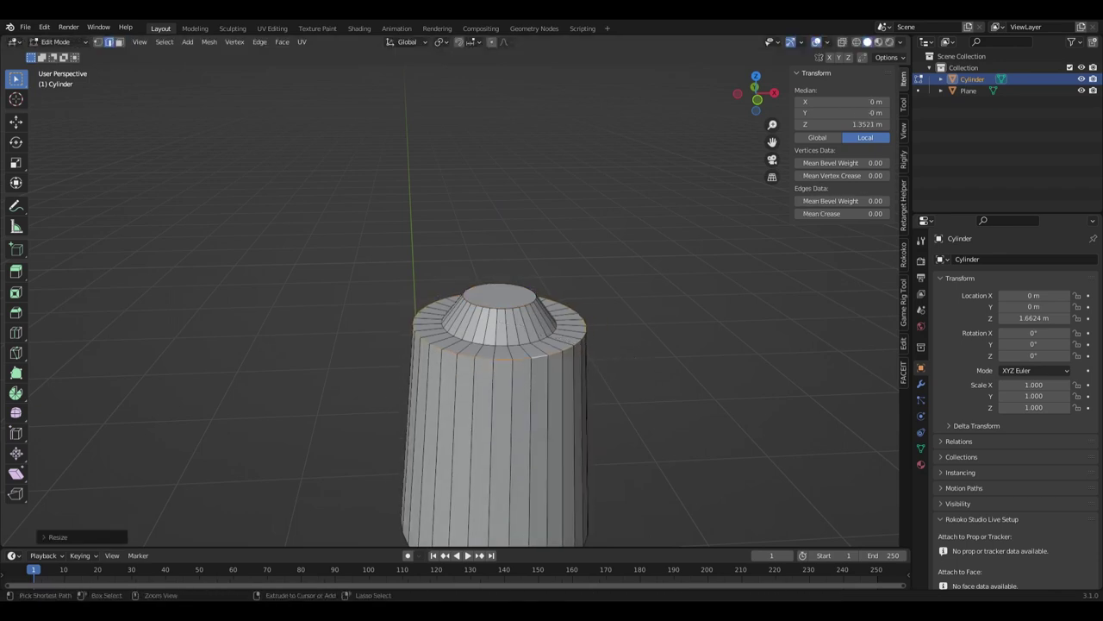
right_click(414, 308)
click(413, 308)
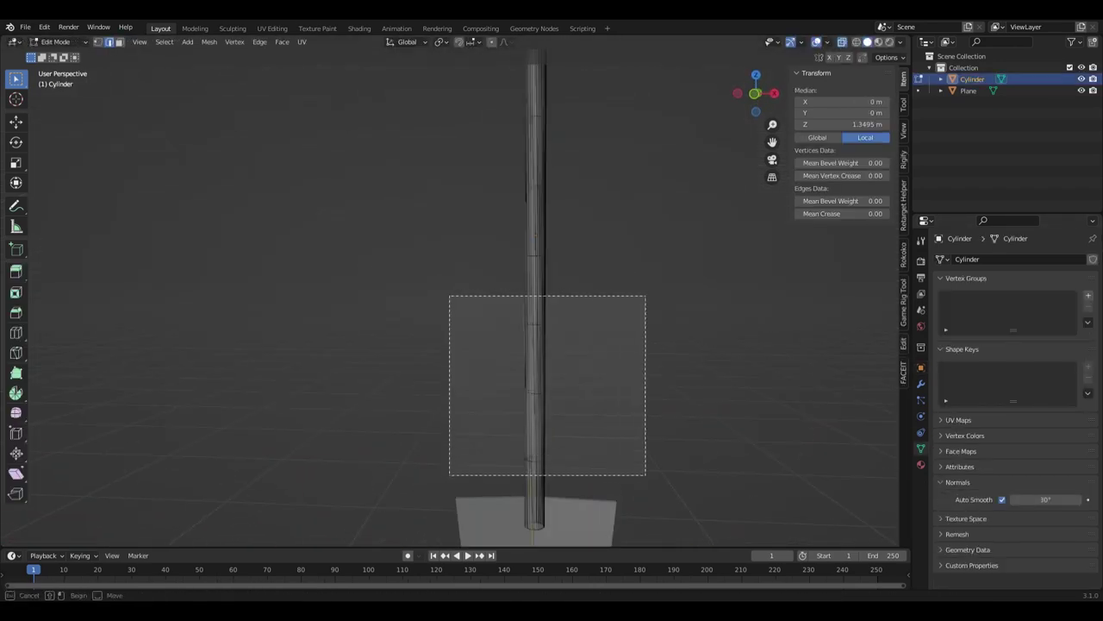
drag(648, 296, 457, 476)
Move the selected vertices 0.01 m along X
key(g)
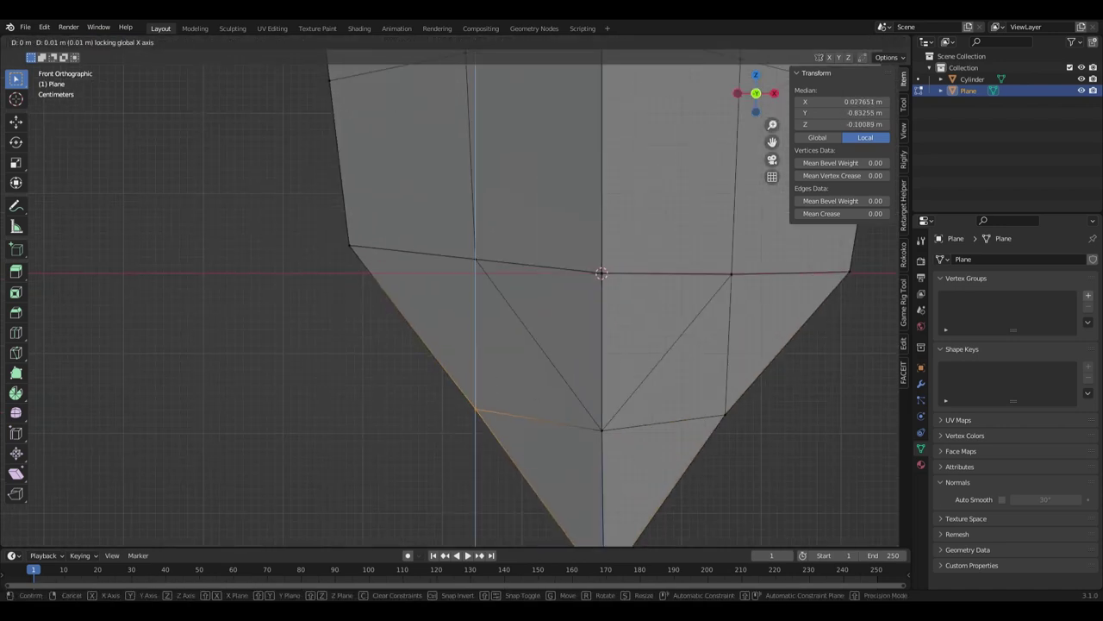
Finish and commit the knife cut across the blade
click(429, 334)
click(483, 344)
key(Return)
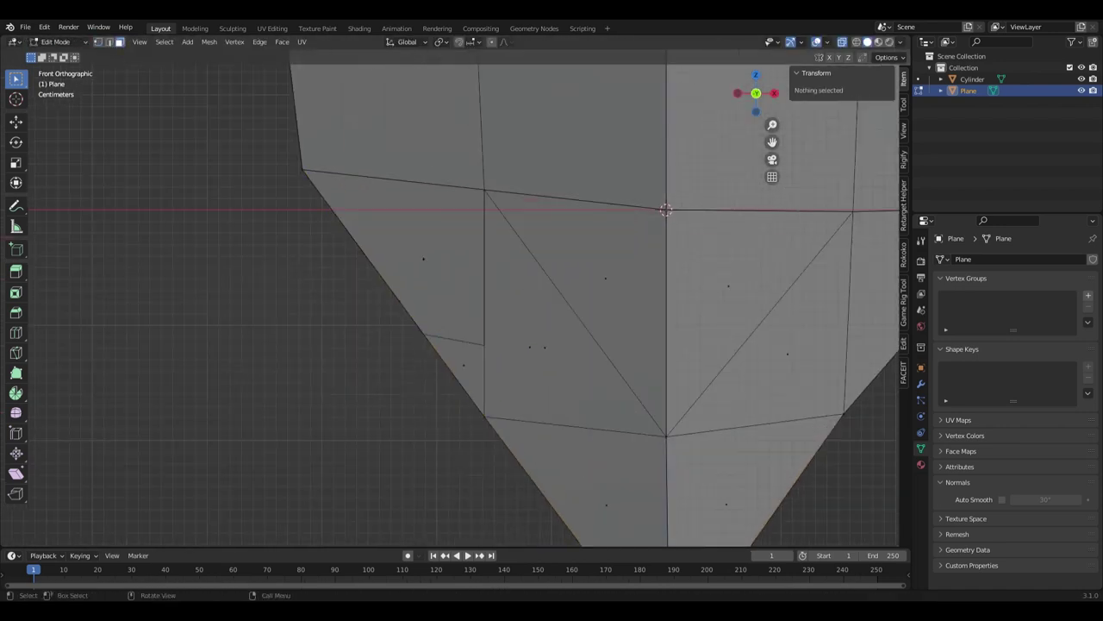
middle_drag(552, 301, 517, 259)
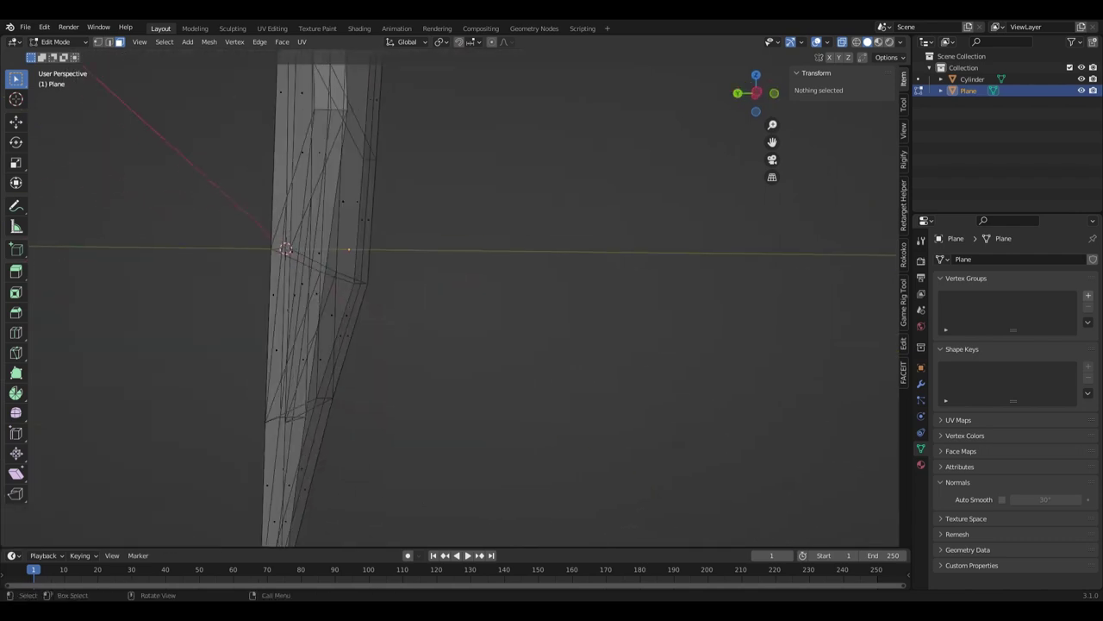
Move the blade's tip vertex and add three evenly spaced edge loops across the blade
click(528, 443)
key(KP_1)
key(g)
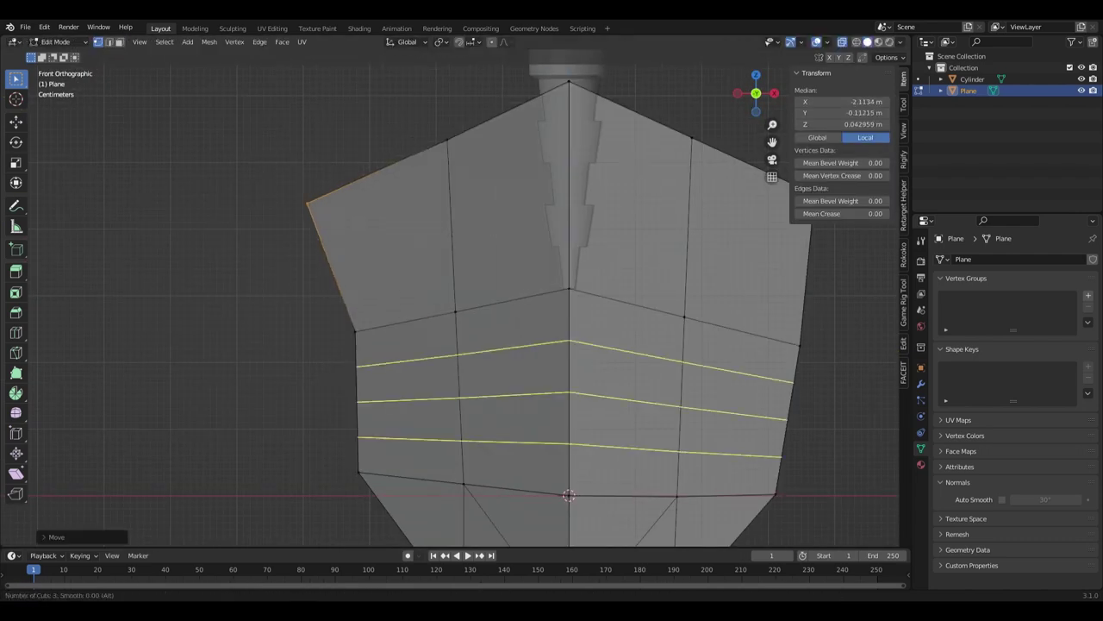
click(569, 392)
scroll(569, 393, up, 2)
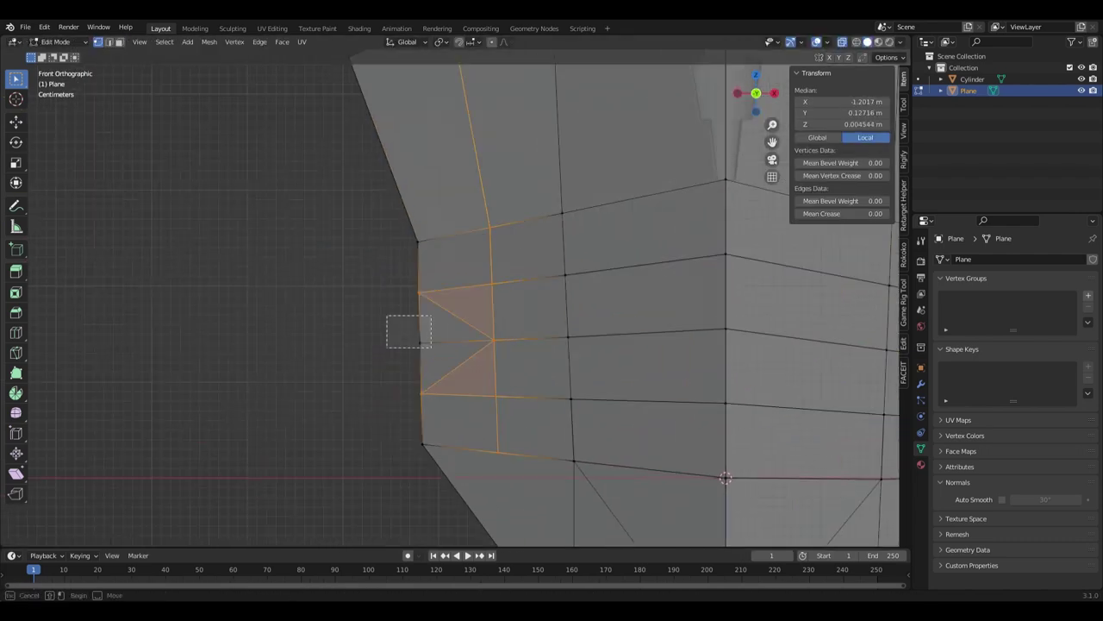
Knife-cut new edges along the blade's side edge, undoing a stray extrusion
drag(409, 331, 431, 354)
middle_drag(431, 354, 500, 386)
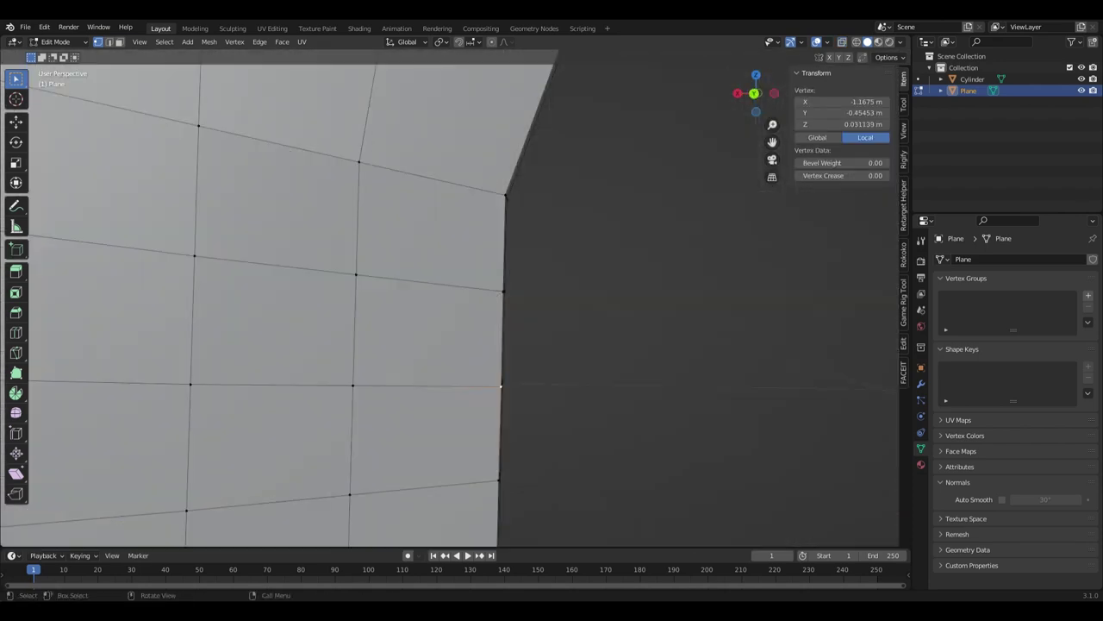
key(ctrl+KP_1)
key(k)
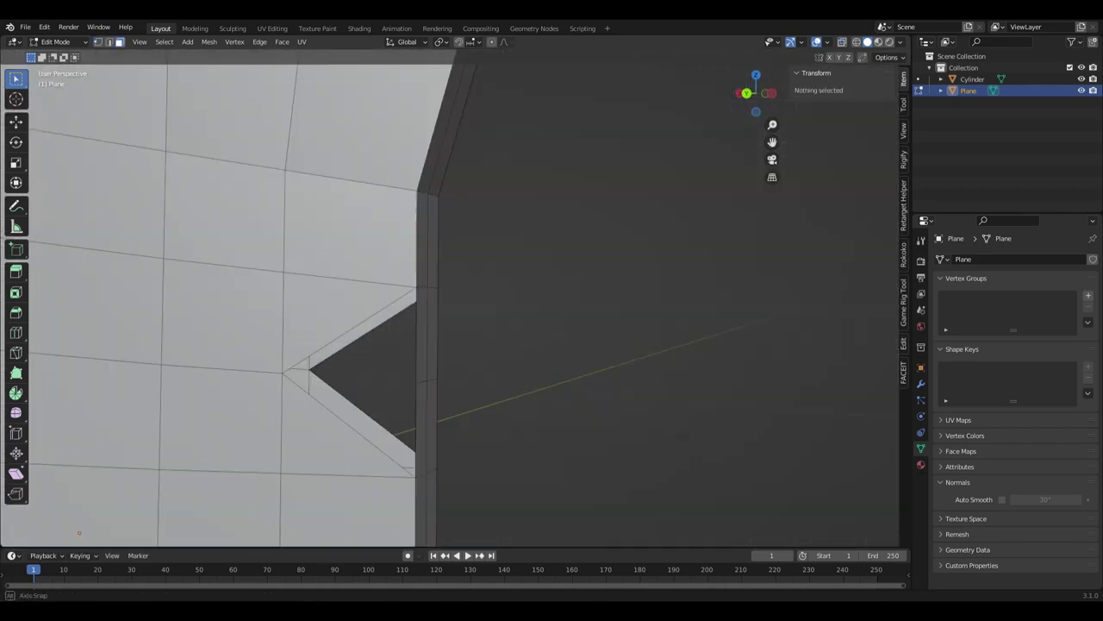
click(405, 336)
middle_drag(405, 336, 257, 532)
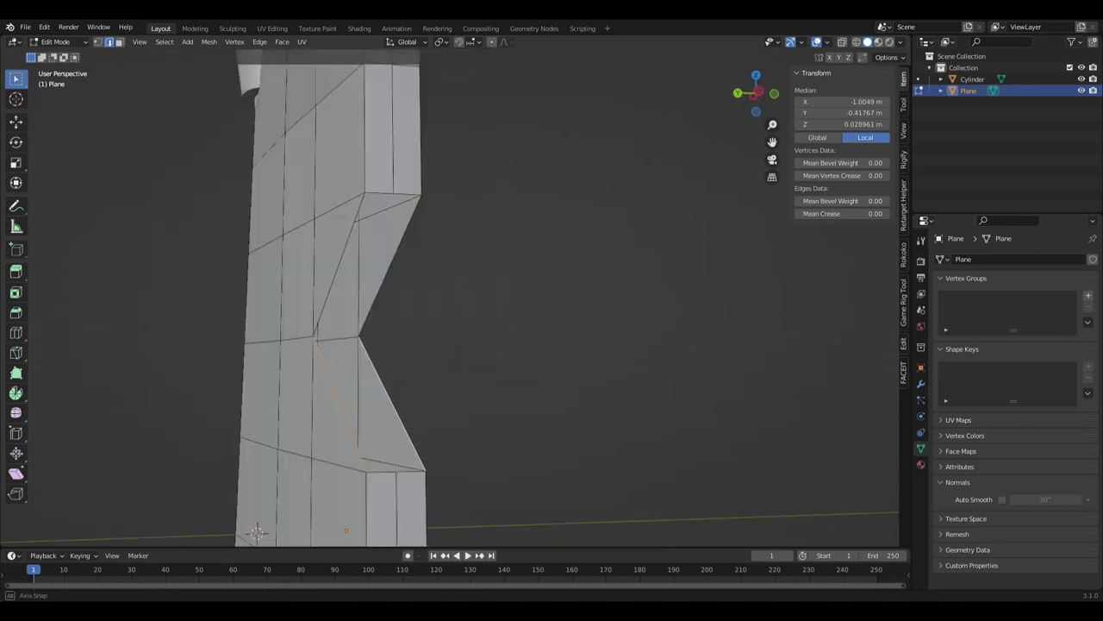
mouse_move(449, 293)
middle_down()
mouse_move(483, 285)
mouse_move(483, 345)
middle_up()
scroll(449, 293, up, 5)
scroll(448, 293, down, 5)
key(e)
key(ctrl+z)
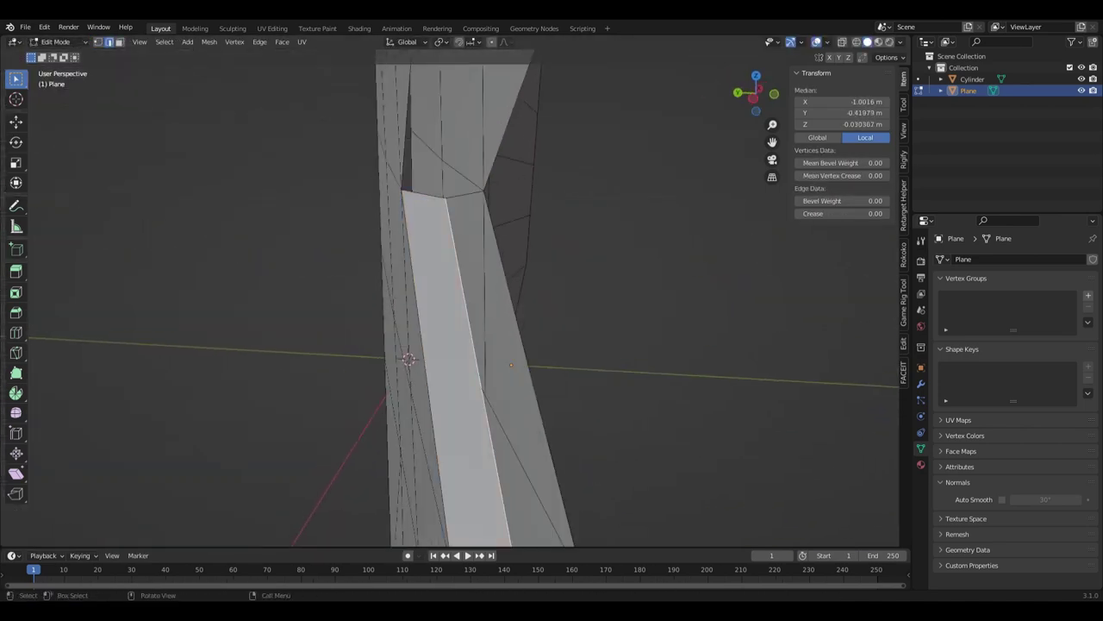
Add more side edges to the selection and return to Object Mode
mouse_move(466, 301)
middle_down()
mouse_move(483, 284)
mouse_move(518, 284)
mouse_move(517, 215)
middle_up()
alt+click(461, 331)
scroll(483, 302, down, 4)
key(Tab)
scroll(492, 301, down, 2)
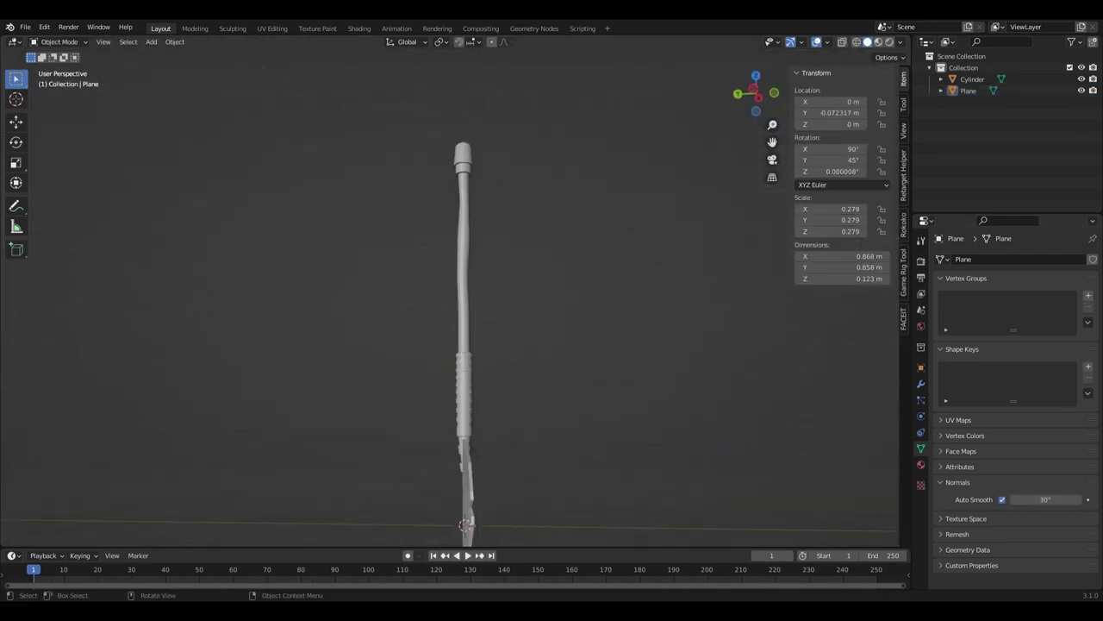
Select the upper shaft section of the handle in Edit Mode with see-through off
click(534, 215)
key(Tab)
scroll(526, 259, up, 4)
key(l)
mouse_move(517, 302)
middle_down()
mouse_move(535, 215)
mouse_move(534, 258)
middle_up()
key(alt+z)
scroll(534, 259, up, 3)
Create a new brown Wood material for the handle
click(921, 464)
click(1029, 307)
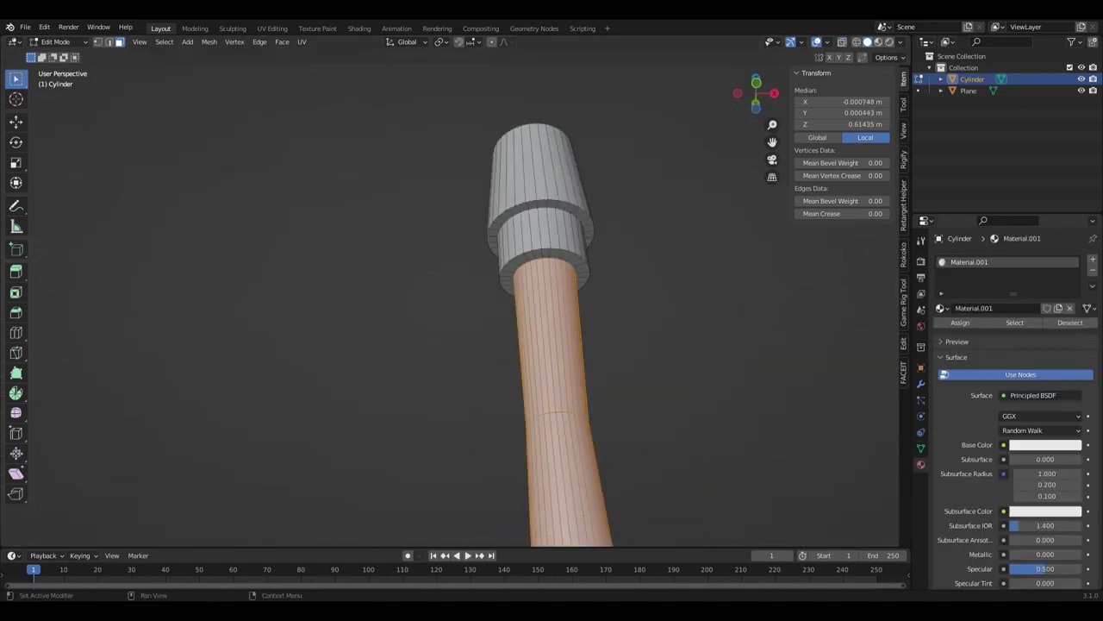
click(1044, 444)
click(1010, 320)
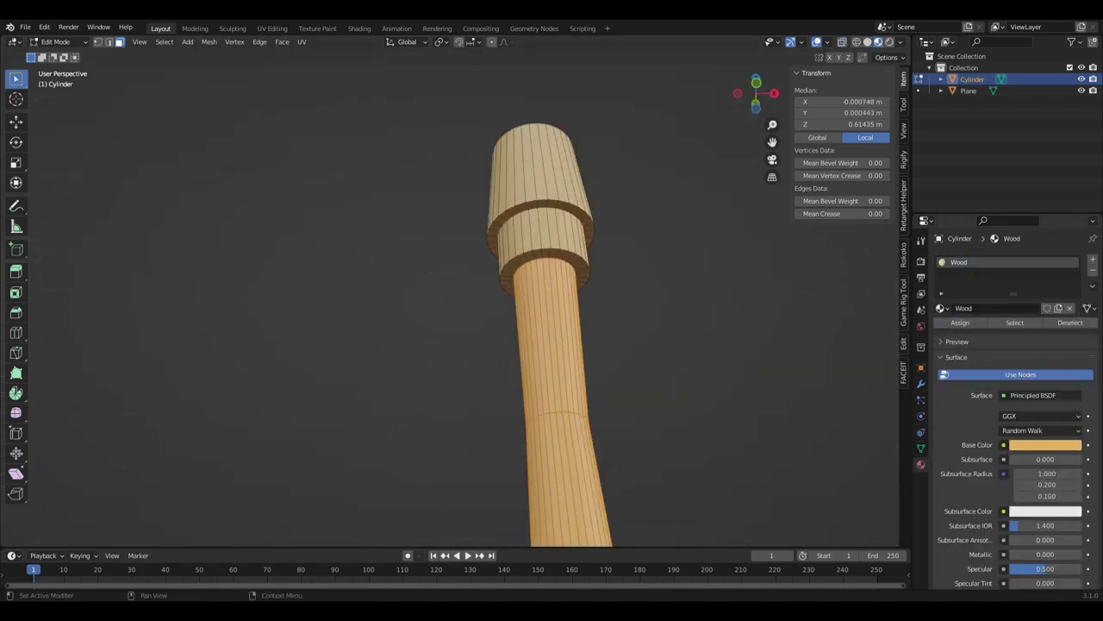
click(1044, 445)
scroll(551, 344, up, 3)
Assign a new Iron material to the collar band and top cap faces
alt+click(543, 370)
shift+click(560, 225)
key(ctrl+l)
middle_drag(517, 302, 517, 259)
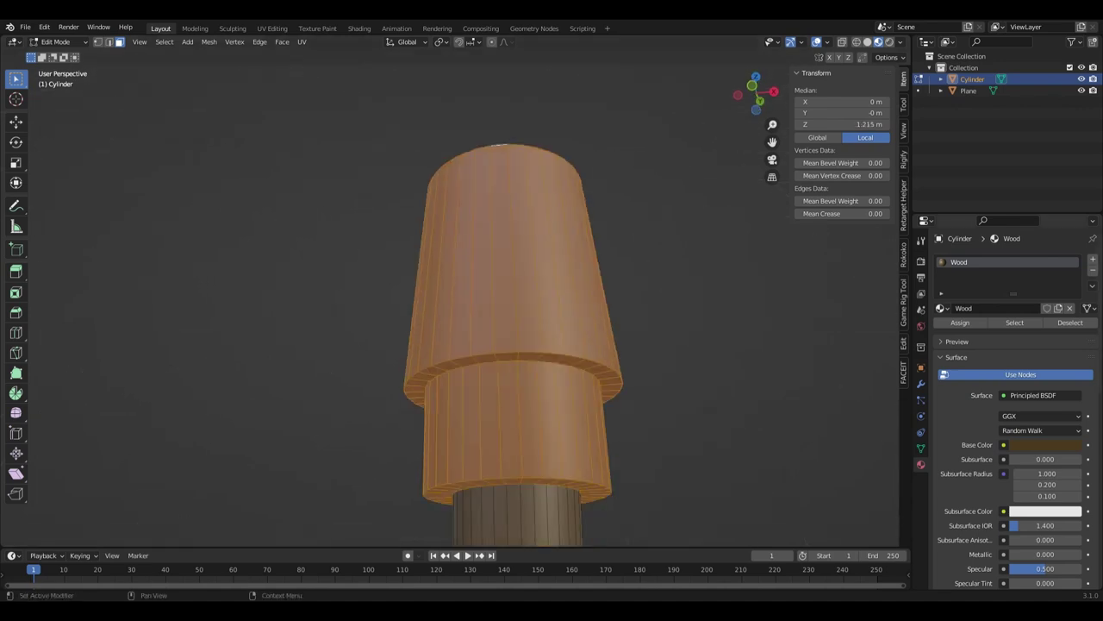
click(1093, 259)
click(1030, 331)
click(959, 345)
click(1044, 467)
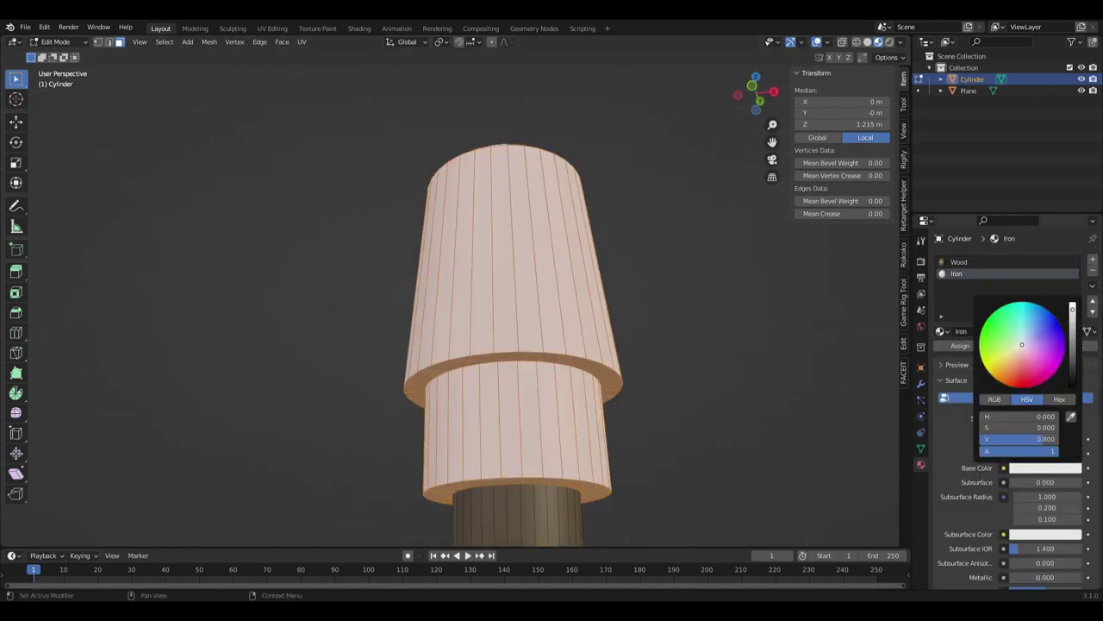
Make Iron fully metallic with roughness about 0.295
scroll(1017, 431, down, 2)
key(alt+a)
scroll(518, 344, down, 3)
click(1045, 398)
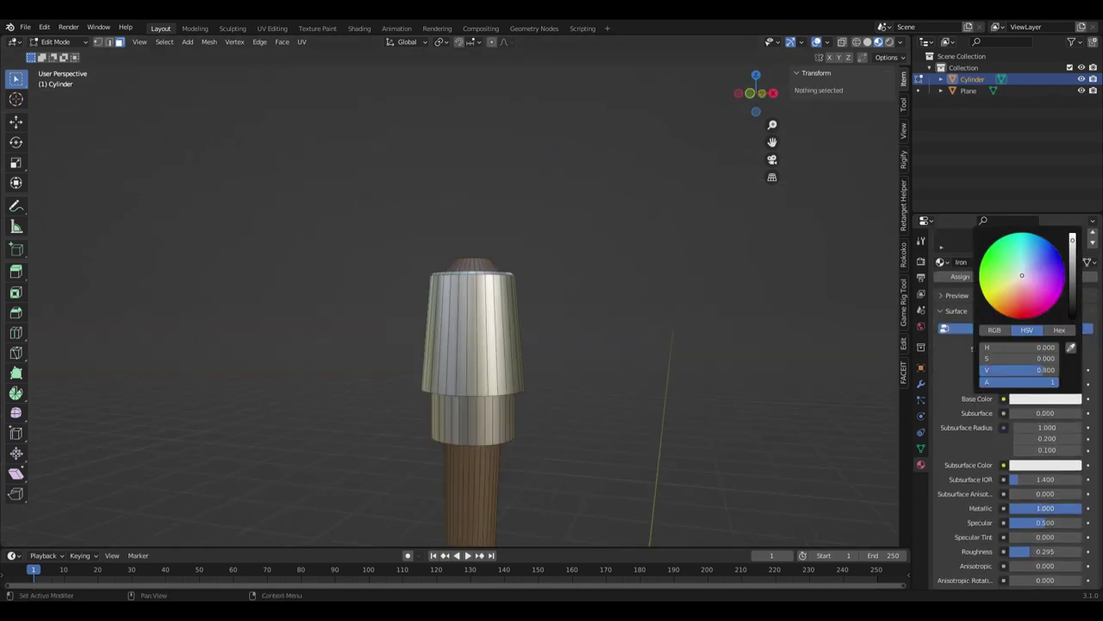
drag(1017, 508, 1087, 508)
scroll(517, 345, up, 4)
Add alternating grip rings to the handle selection
alt+shift+click(512, 379)
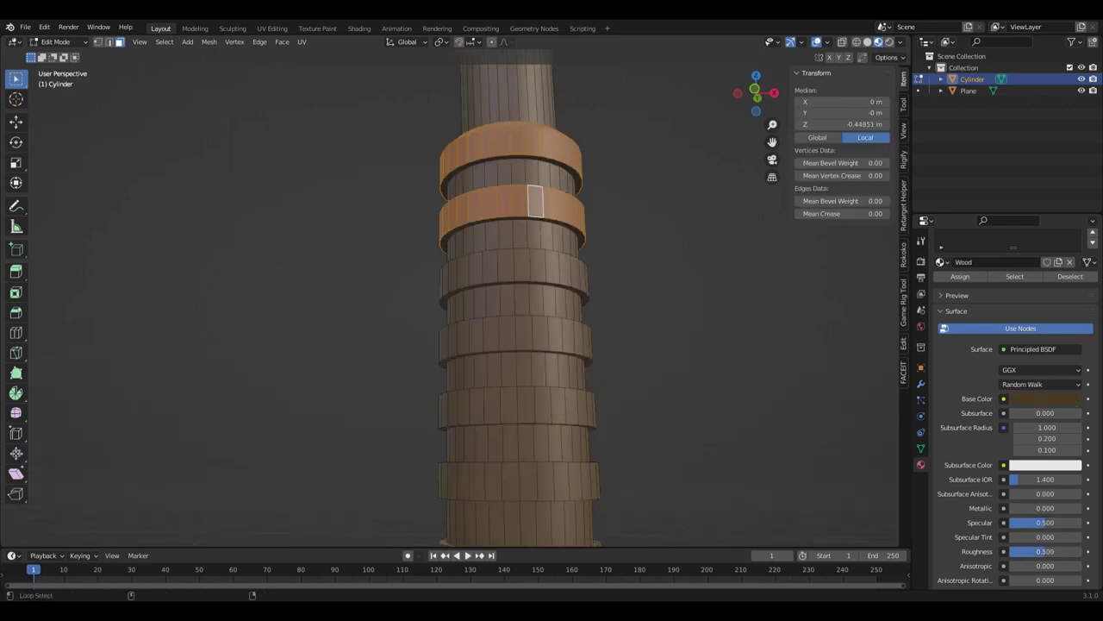
alt+shift+click(512, 258)
middle_drag(518, 344, 517, 259)
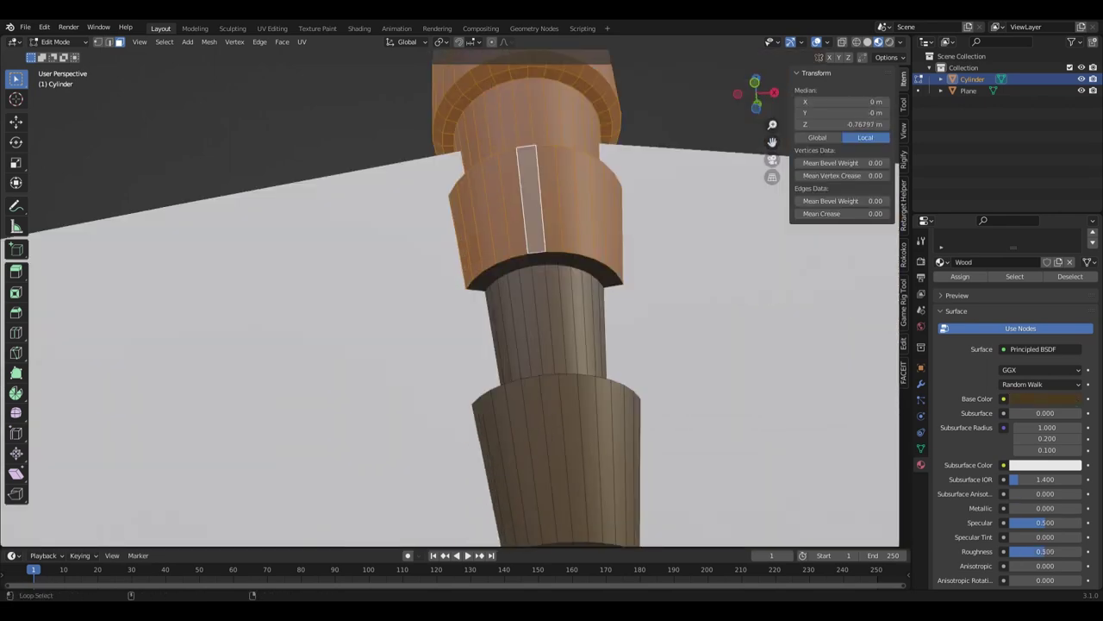
scroll(483, 301, up, 5)
scroll(483, 301, down, 3)
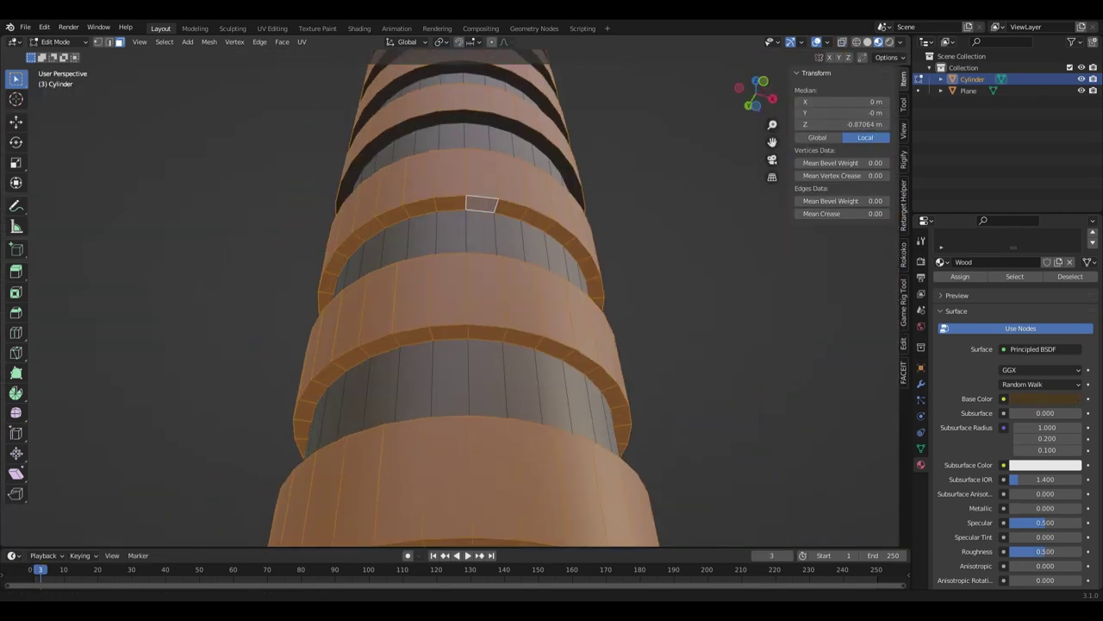
scroll(483, 302, down, 3)
scroll(482, 302, down, 1)
mouse_move(483, 302)
middle_down()
mouse_move(466, 362)
mouse_move(453, 539)
mouse_move(438, 520)
mouse_move(537, 520)
mouse_move(500, 431)
middle_up()
Re-enter the handle's Edit Mode near the blade and give the new Bronze material a light peach colour
key(Tab)
click(535, 379)
mouse_move(466, 369)
middle_down()
mouse_move(535, 379)
mouse_move(488, 458)
middle_up()
scroll(504, 345, up, 5)
click(505, 258)
key(Tab)
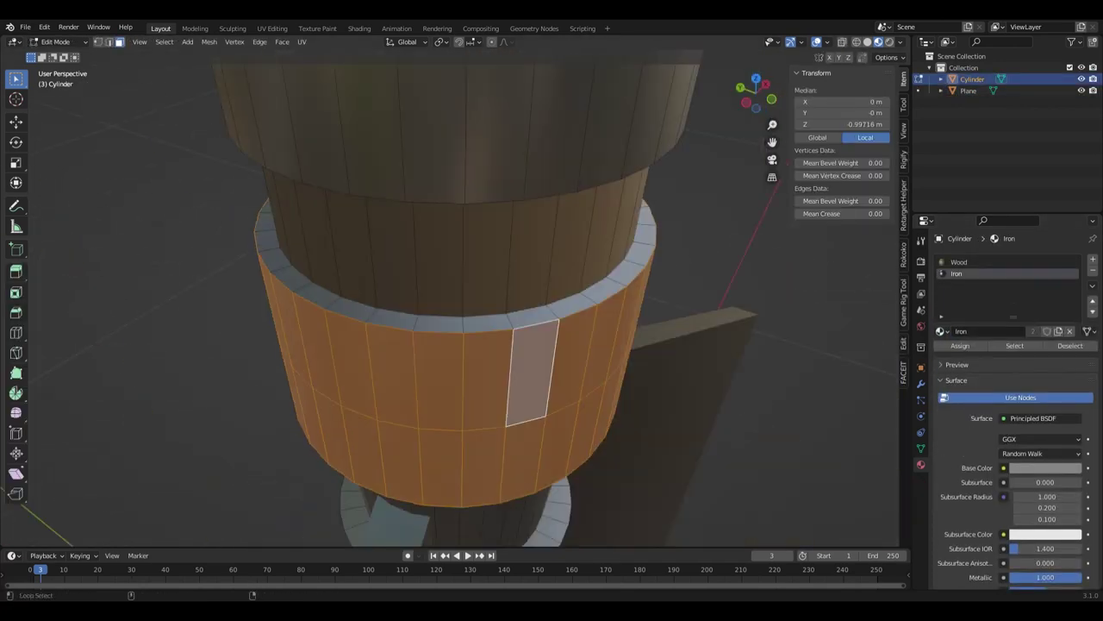
scroll(512, 390, down, 2)
middle_drag(483, 362, 512, 390)
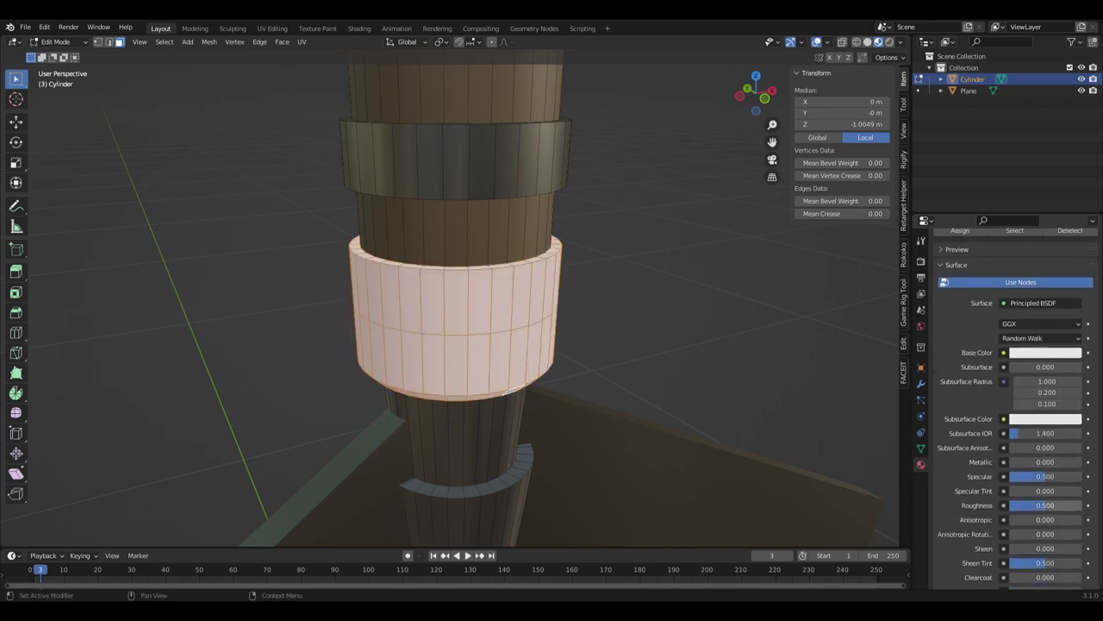
click(1045, 260)
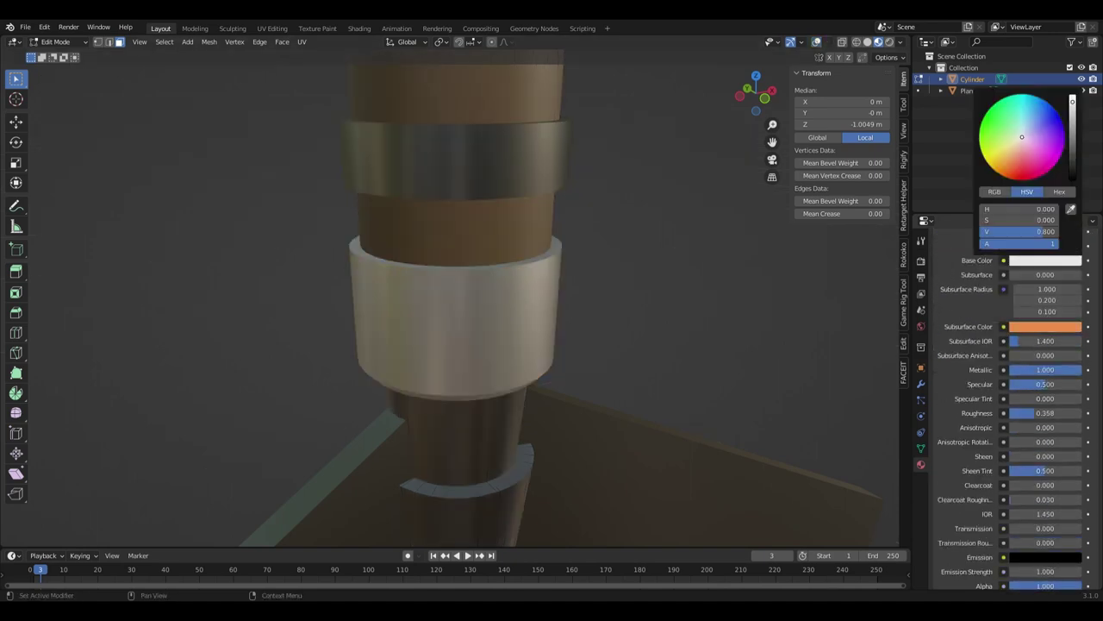
drag(1028, 172, 1038, 153)
scroll(512, 345, down, 10)
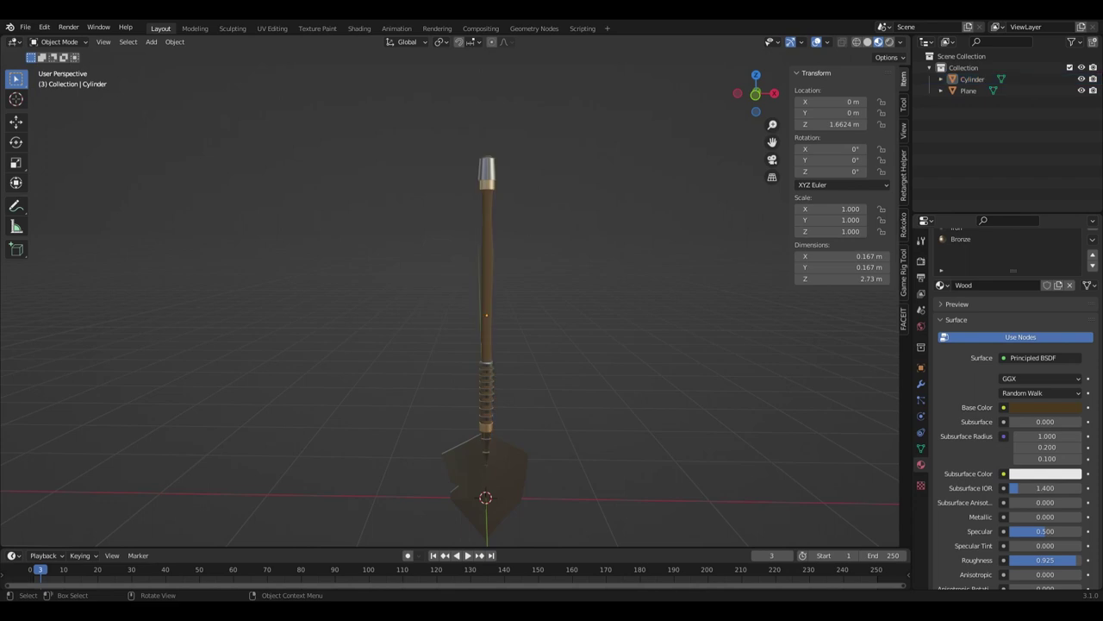
Create a new Wood Paint image and Smart UV Project the handle
click(317, 29)
click(172, 42)
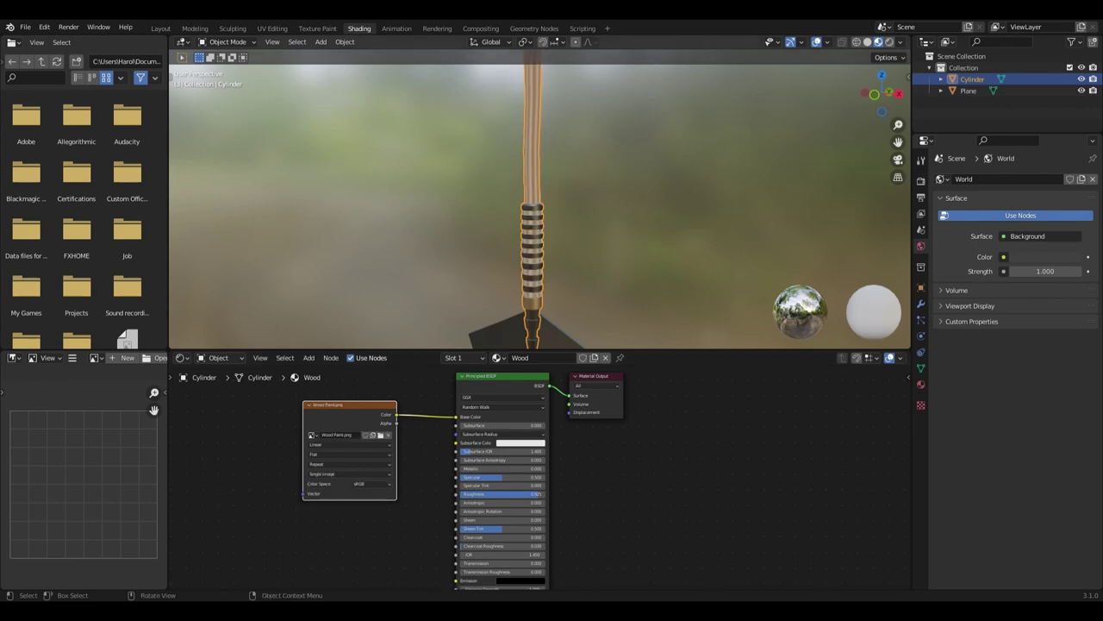
click(272, 28)
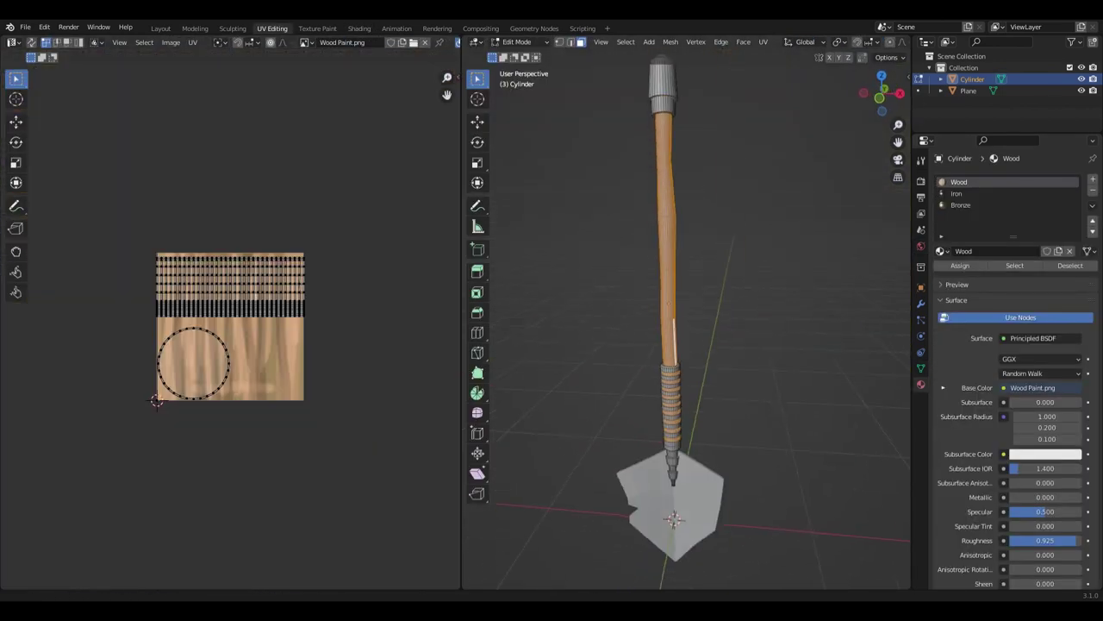
key(u)
click(668, 269)
key(Return)
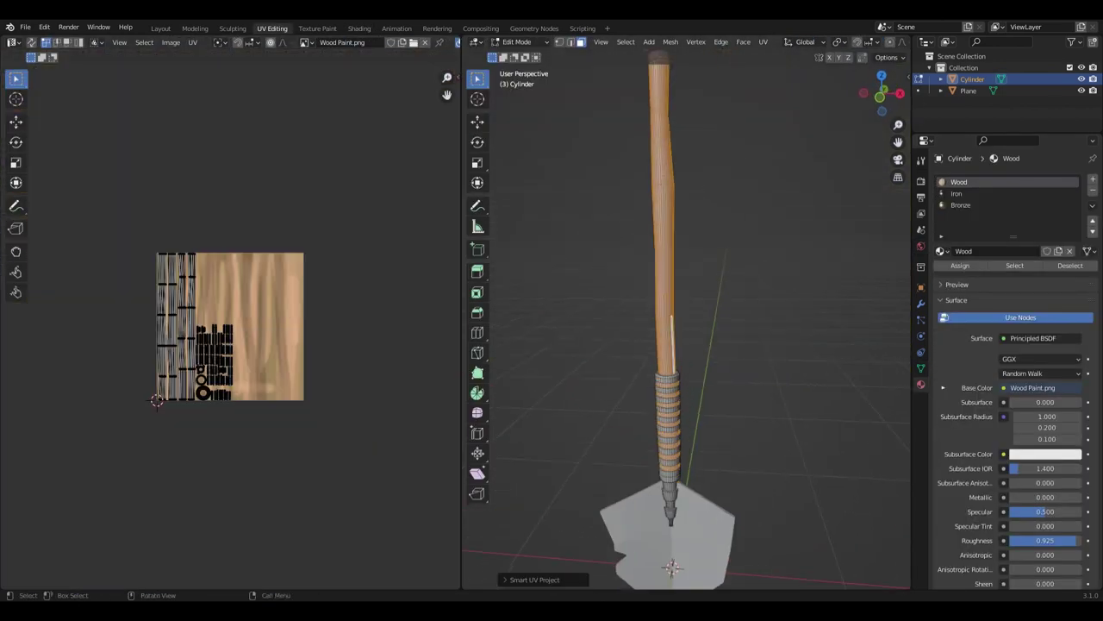
Stretch all the handle's UV islands along X, then return to Layout
middle_drag(689, 345, 715, 345)
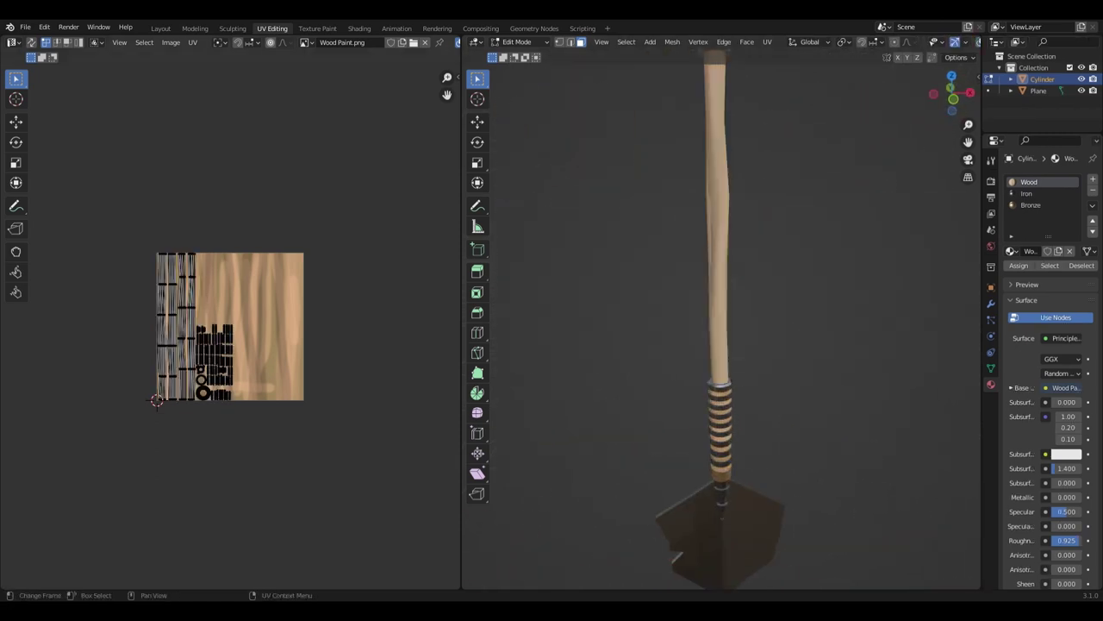
key(a)
key(s)
key(x)
click(427, 322)
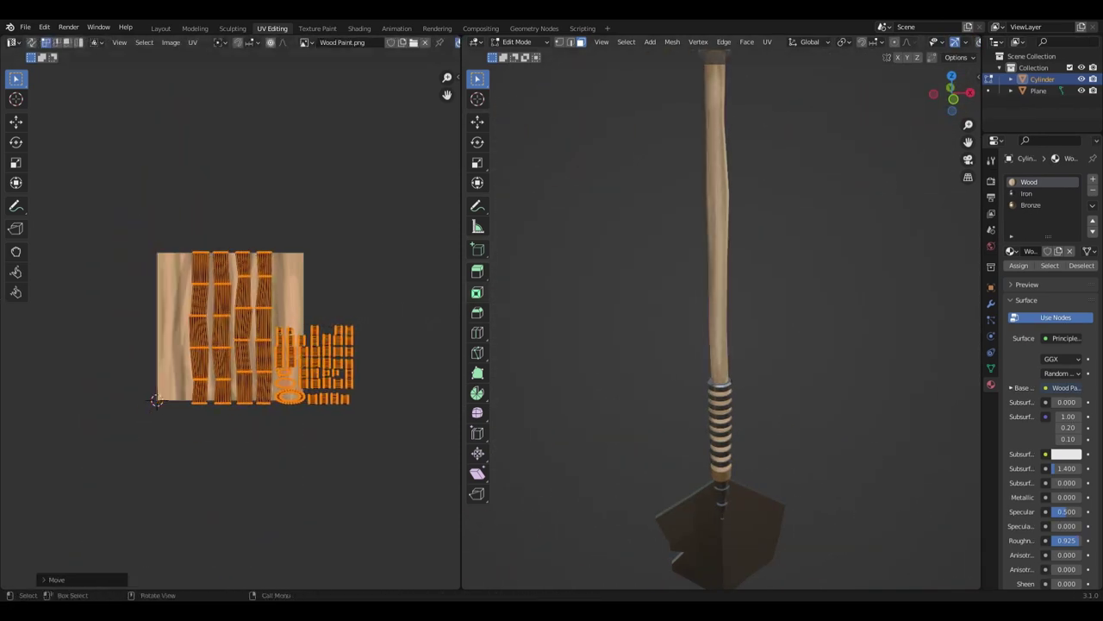
click(160, 27)
Expand the Film render settings and add an Environment Texture node to the World
click(921, 277)
scroll(1017, 388, down, 1)
click(952, 503)
scroll(1017, 387, down, 2)
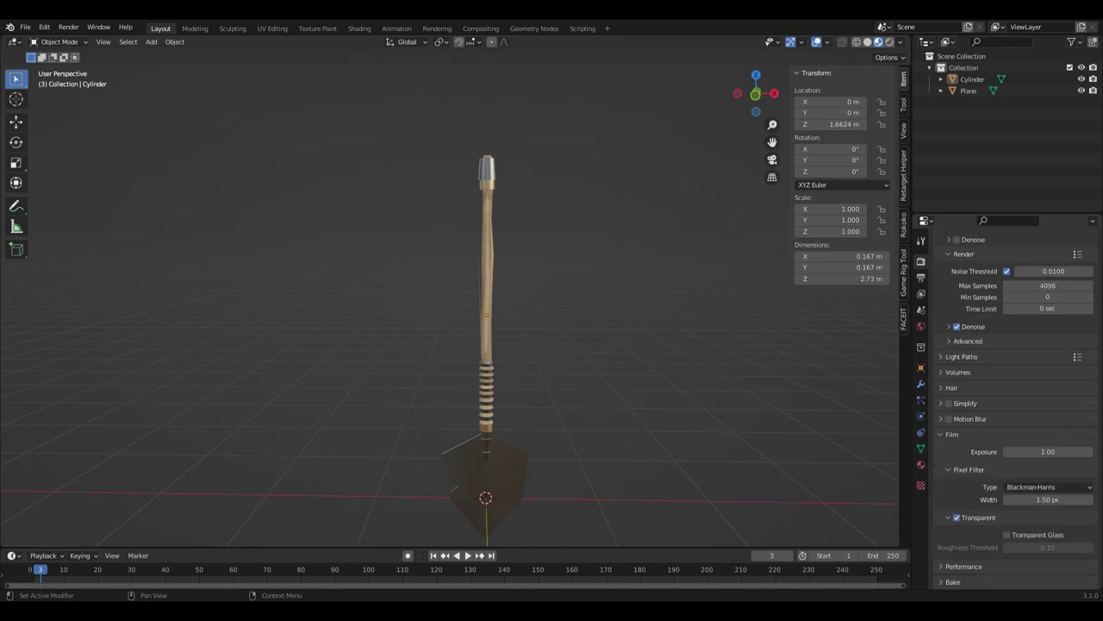
click(359, 28)
click(198, 358)
click(219, 382)
Add an Environment Texture node and link its Color to the World Output Surface
key(shift+a)
click(469, 405)
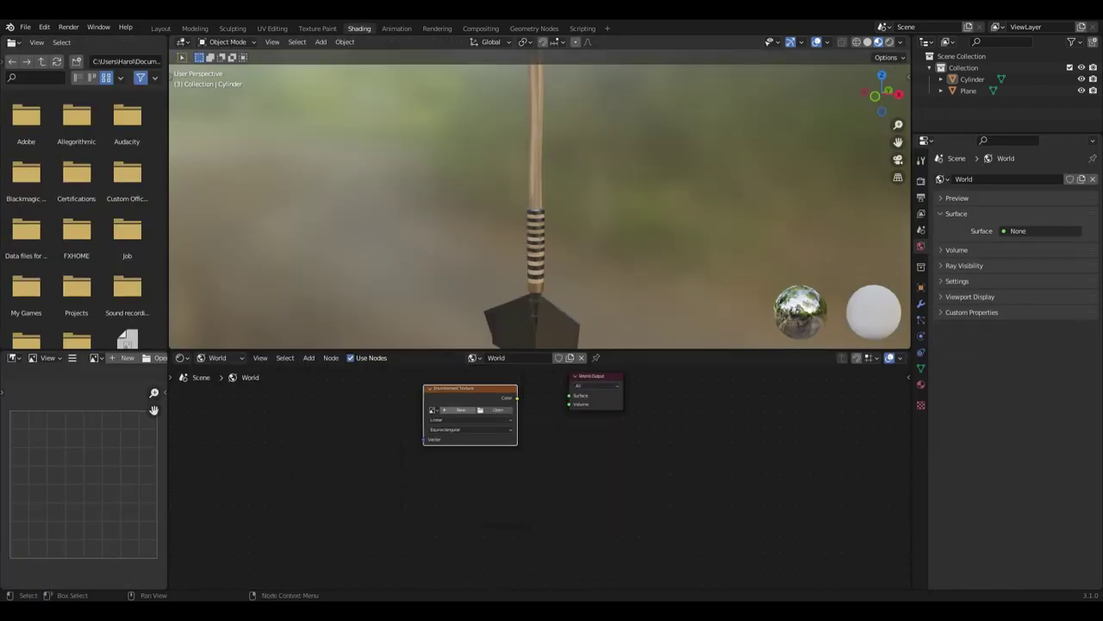
drag(517, 398, 569, 395)
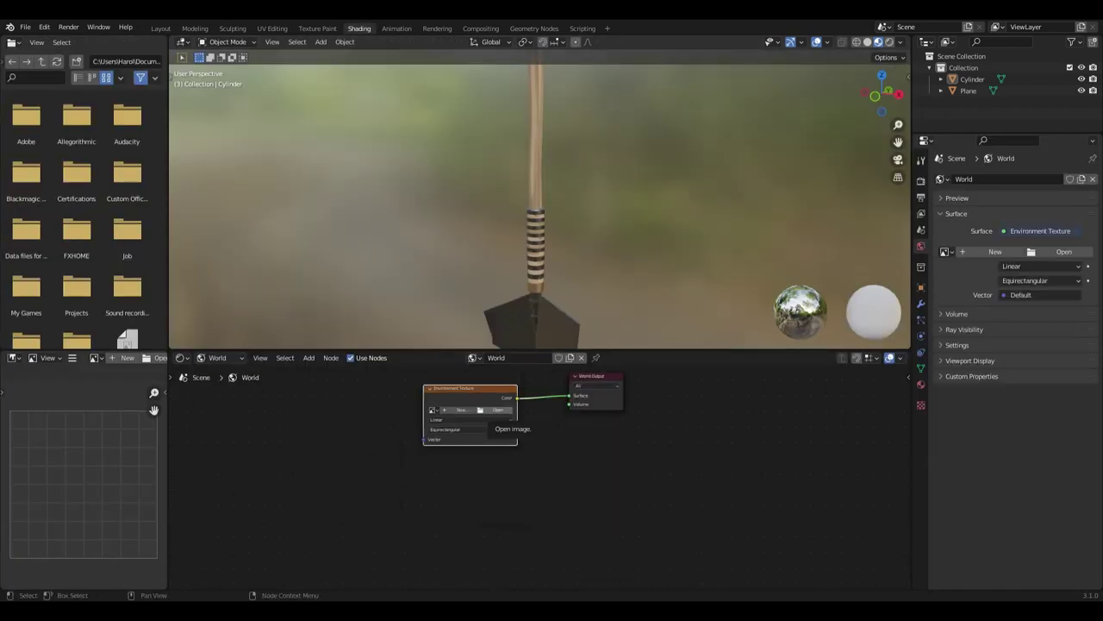
Select the shovel's Cylinder handle and show its Iron material in the Shading node editor
click(160, 28)
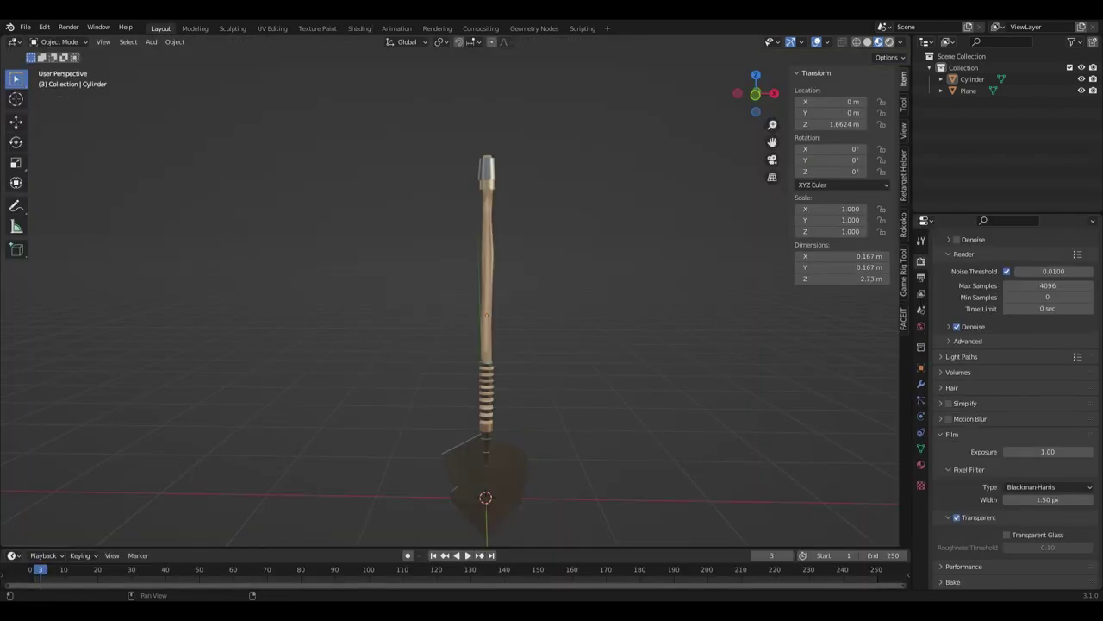
middle_drag(449, 302, 518, 284)
click(370, 258)
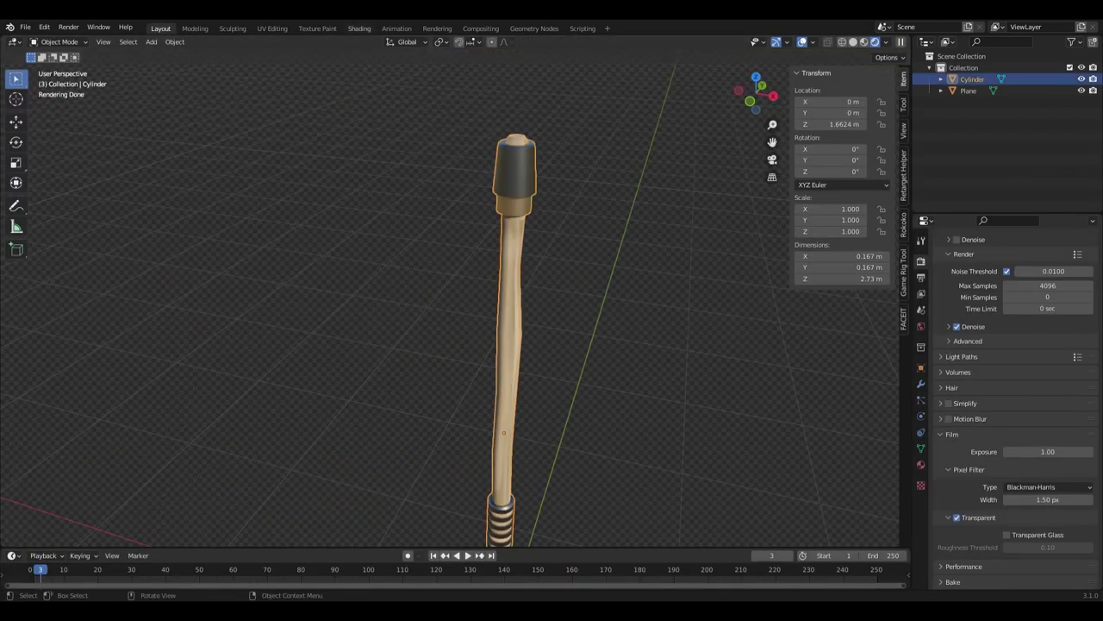
click(359, 28)
click(199, 357)
click(216, 369)
scroll(552, 198, up, 5)
click(921, 384)
click(957, 193)
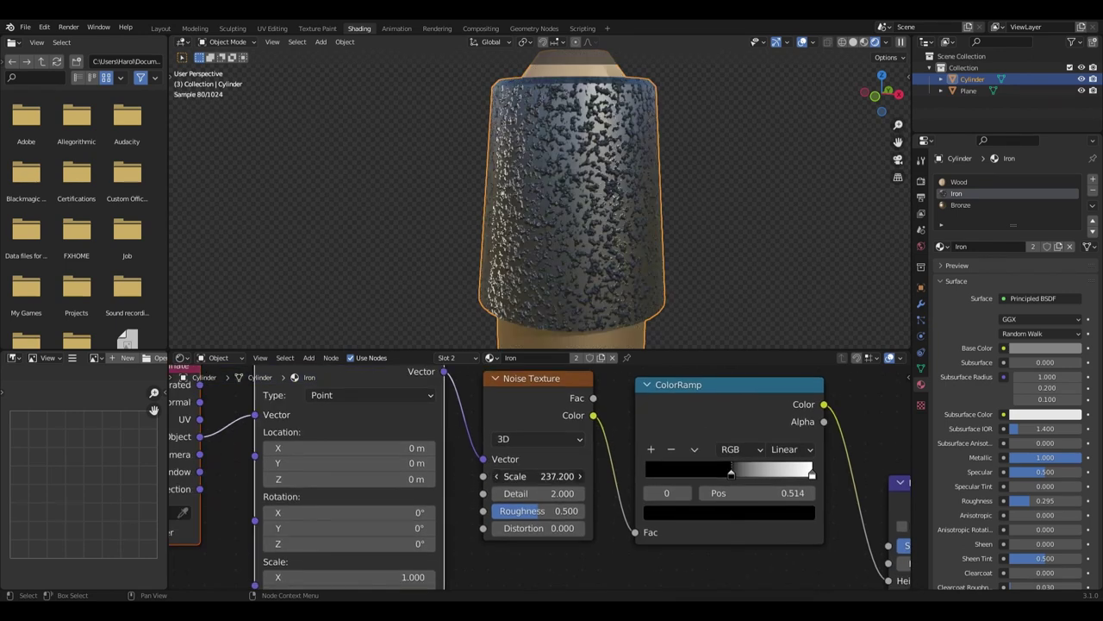
Add a Musgrave Texture off the ColorRamp with Ctrl+T mapping, scale about 1.2
scroll(534, 474, down, 2)
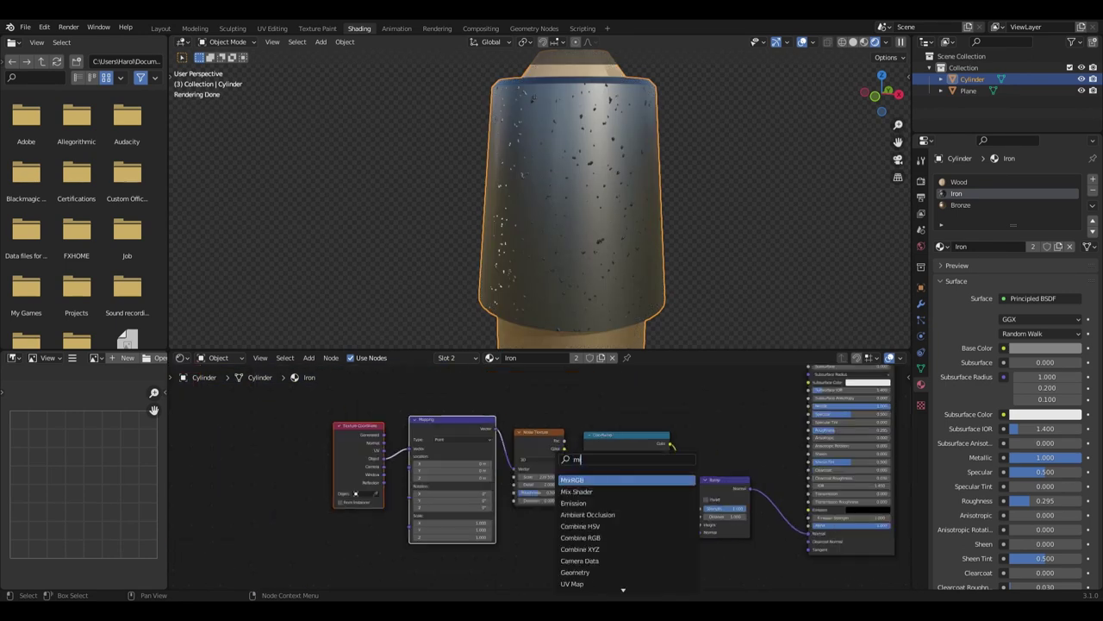
drag(515, 428, 565, 450)
key(Return)
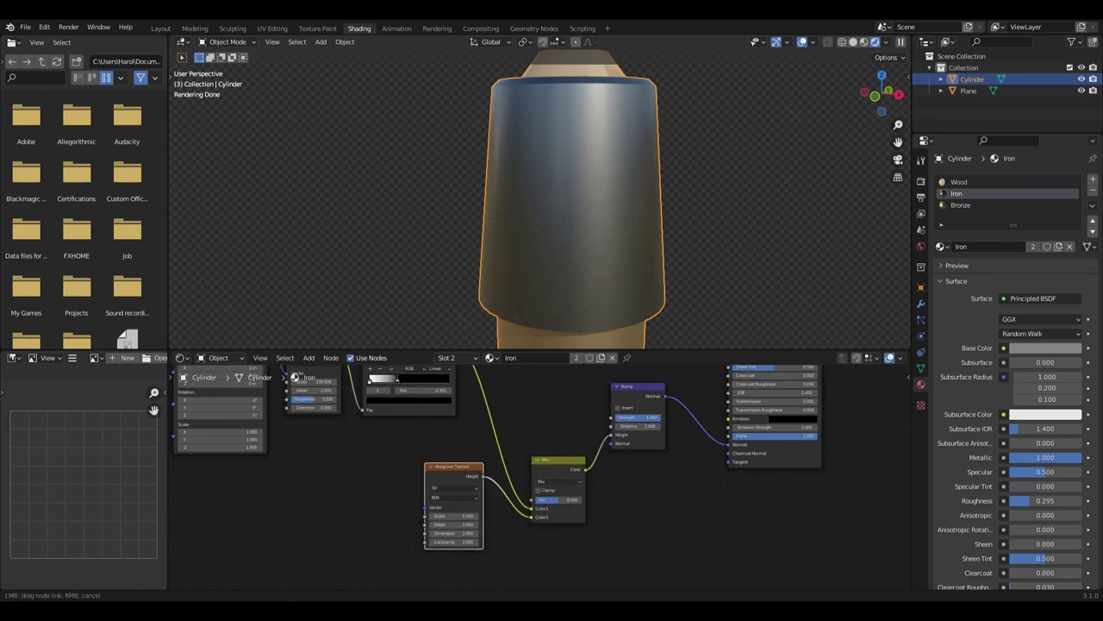
scroll(517, 475, up, 3)
key(ctrl+t)
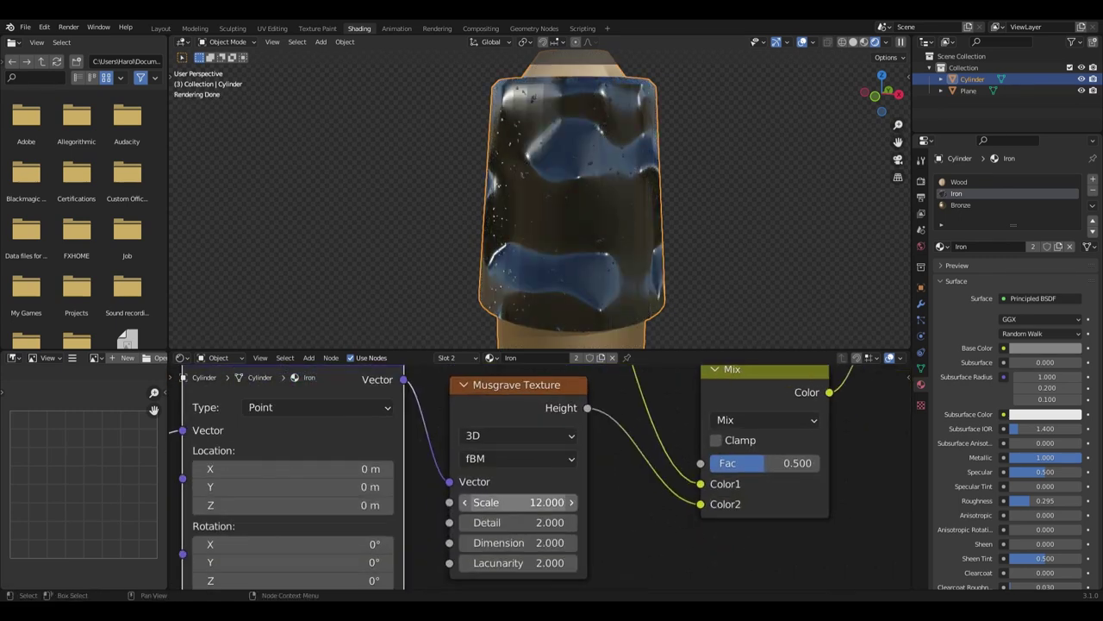
drag(518, 502, 491, 501)
Insert a Mix node on the Noise-to-ColorRamp link with factor 1.000
scroll(518, 483, down, 4)
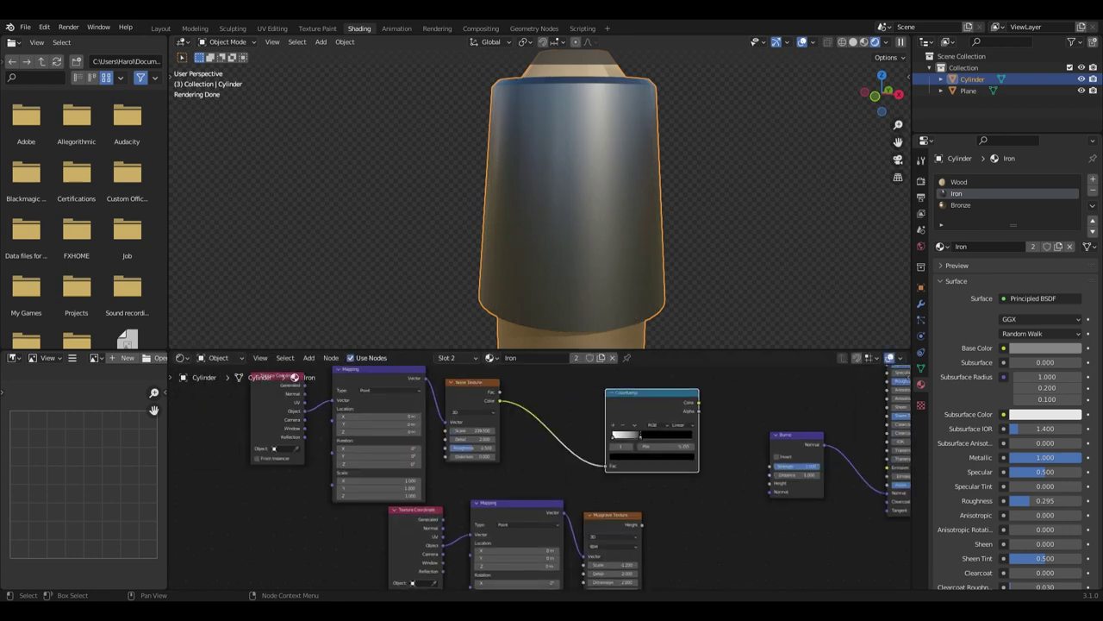
key(g)
key(shift+a)
click(509, 481)
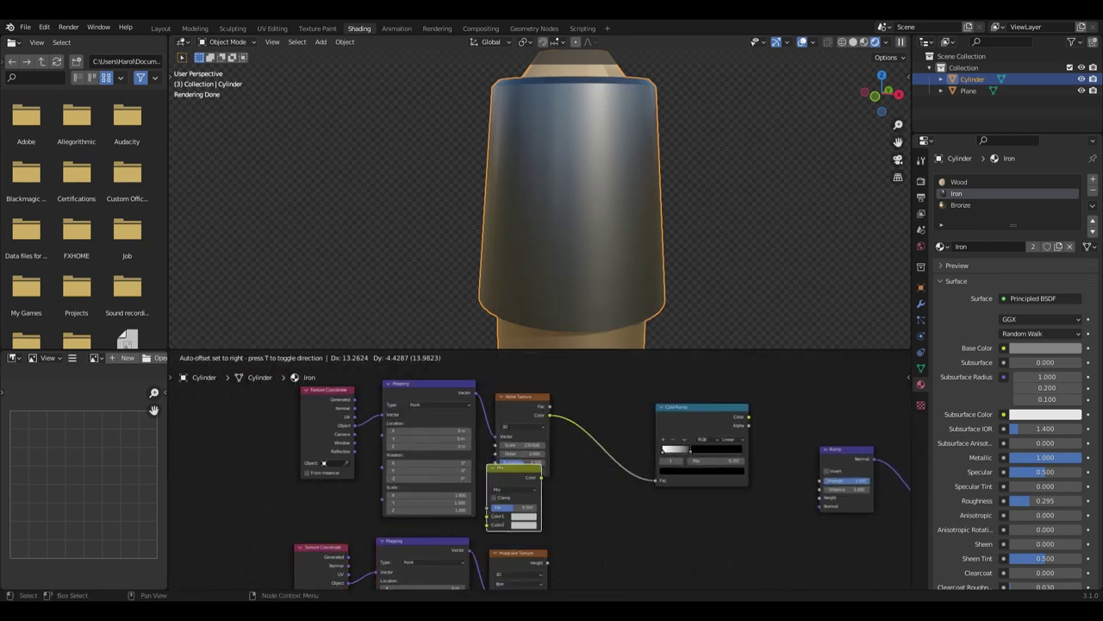
click(621, 465)
scroll(612, 465, up, 4)
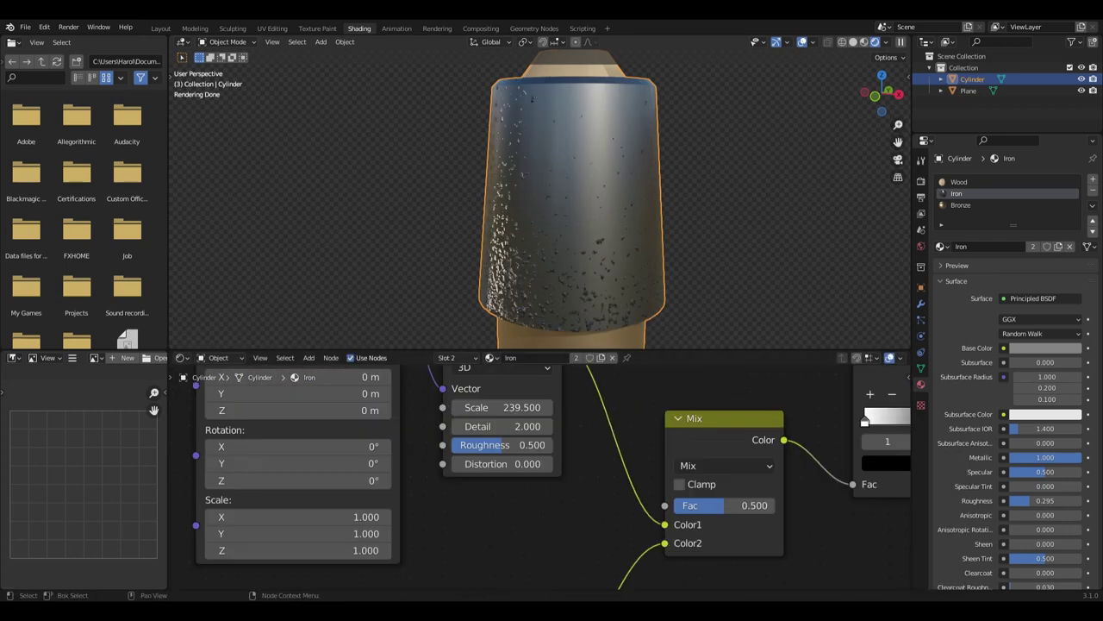
drag(638, 522, 690, 522)
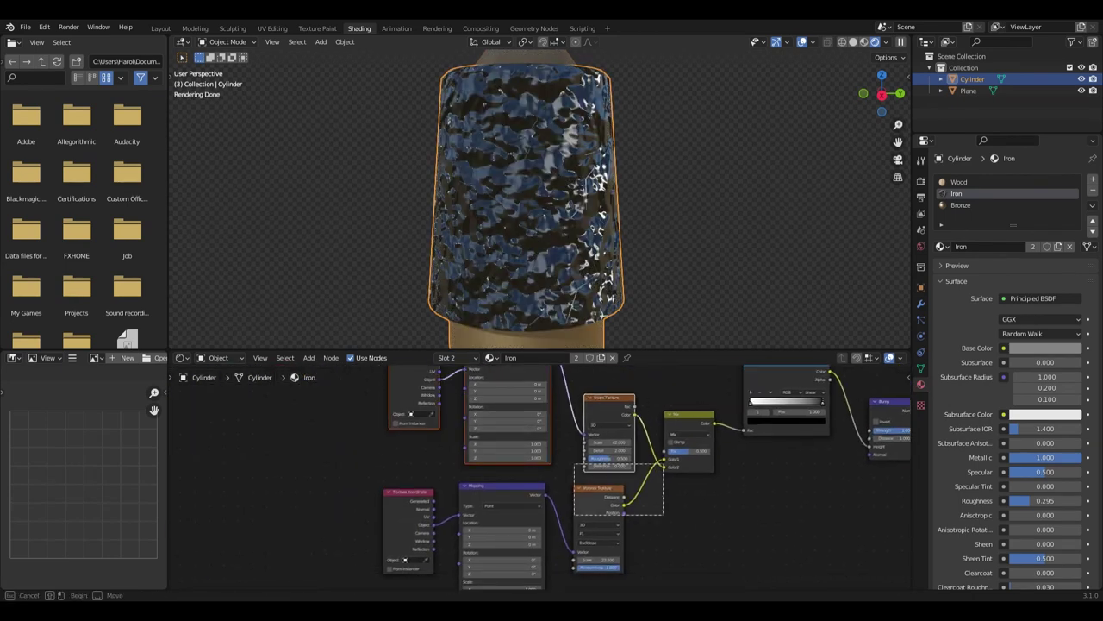
Raise the Iron Noise Texture distortion to 152.9 for larger, blotchier cracks
scroll(431, 414, up, 5)
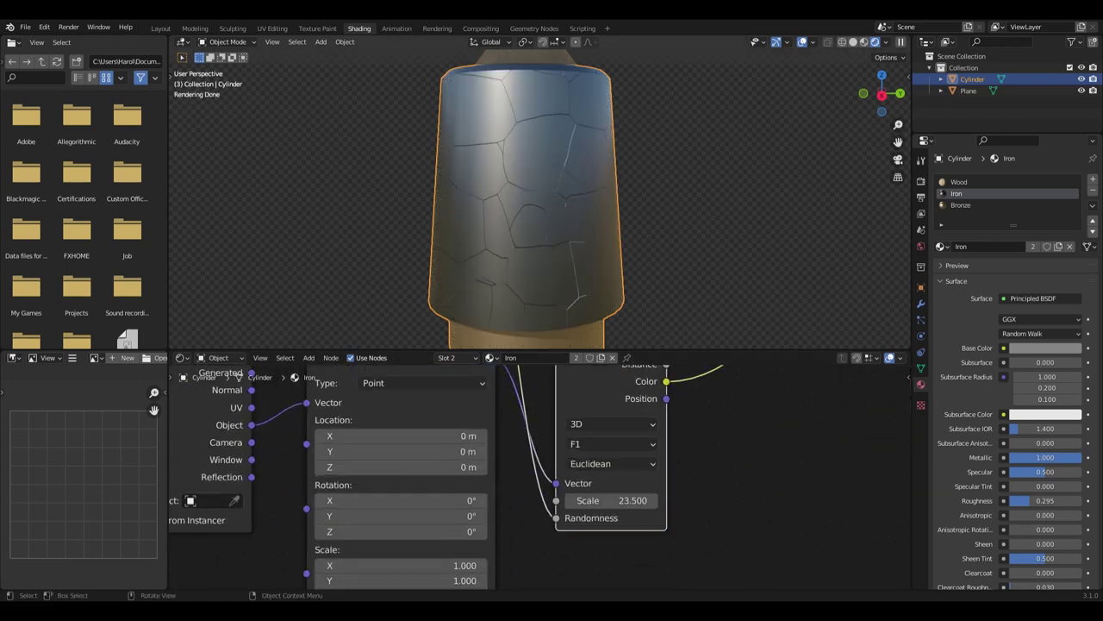
drag(466, 542, 535, 542)
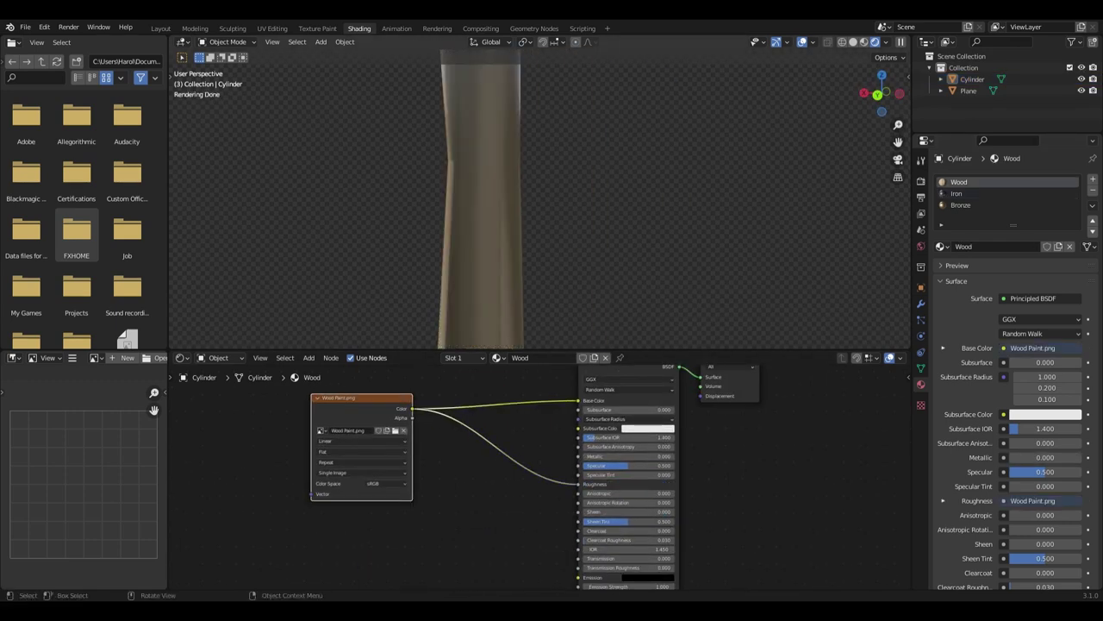
Add a Bump node and feed the Wood Paint.png texture into its Height
text(bump)
drag(424, 415, 497, 545)
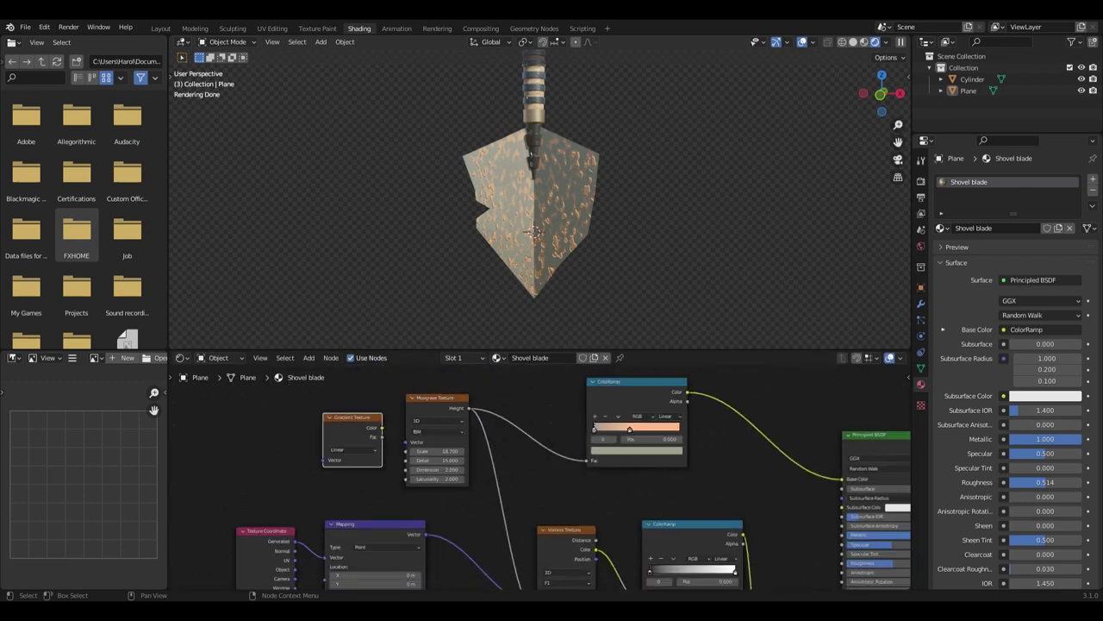
Duplicate the Texture Coordinate and Mapping pair to drive an Easing Gradient Texture rotated 44.7°
key(shift+d)
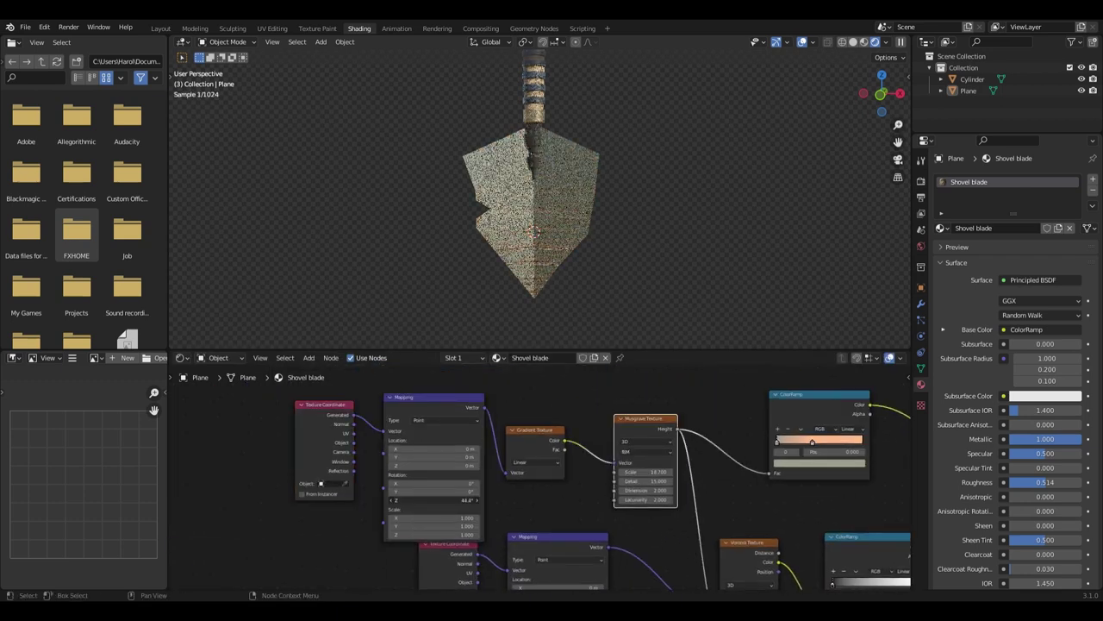
scroll(541, 477, up, 2)
middle_drag(214, 464, 504, 488)
click(504, 488)
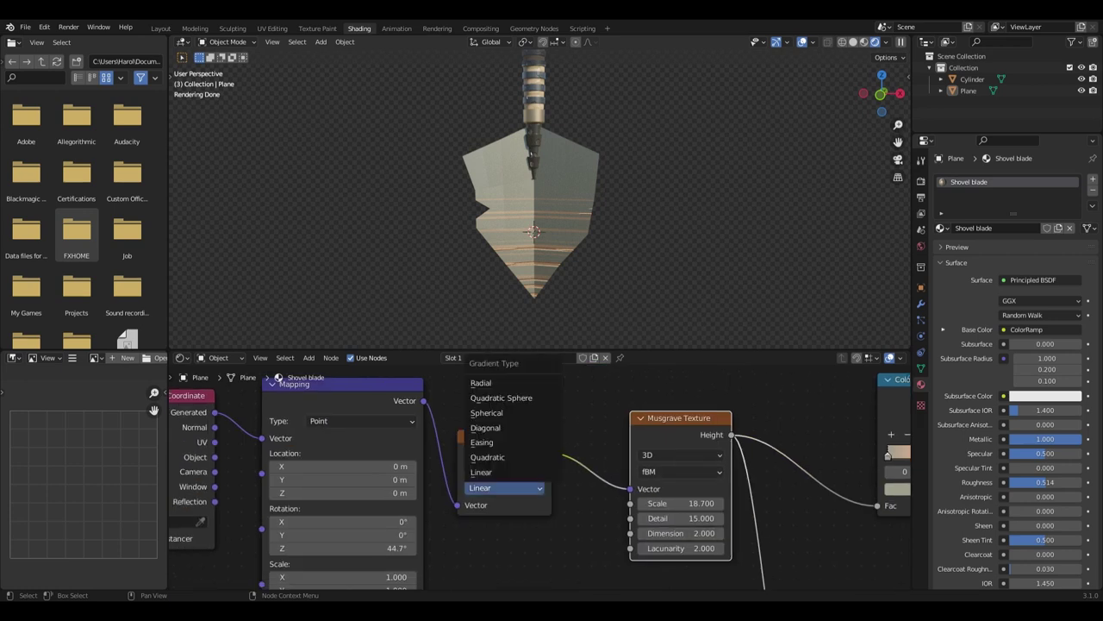
click(504, 488)
click(492, 382)
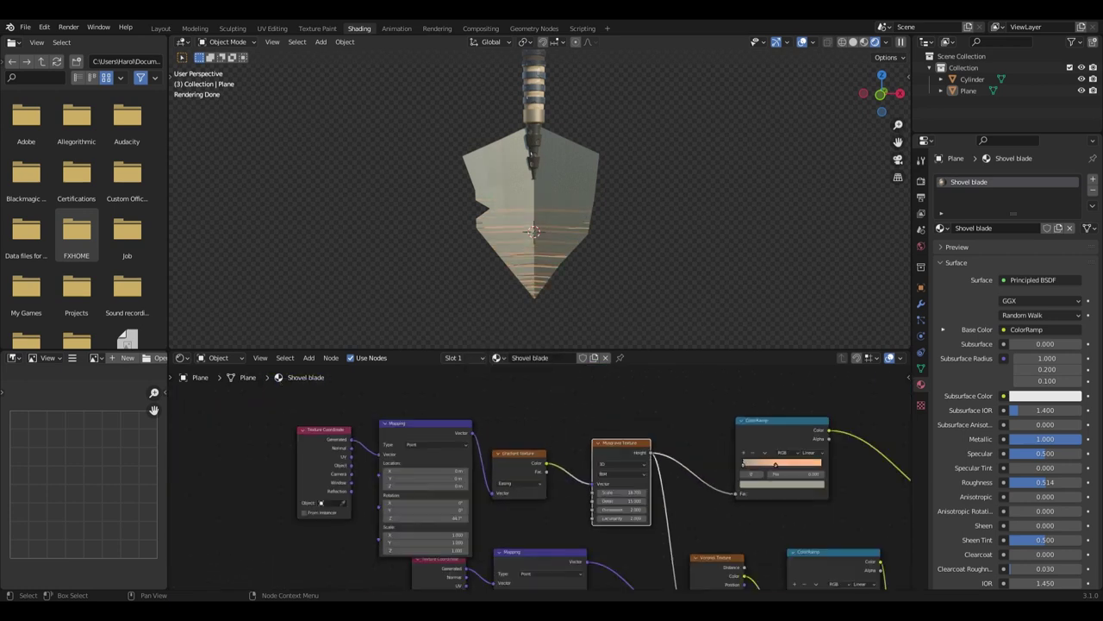
Insert a Mix node between the gradient and the blade ColorRamp
scroll(517, 483, down, 3)
scroll(545, 480, up, 1)
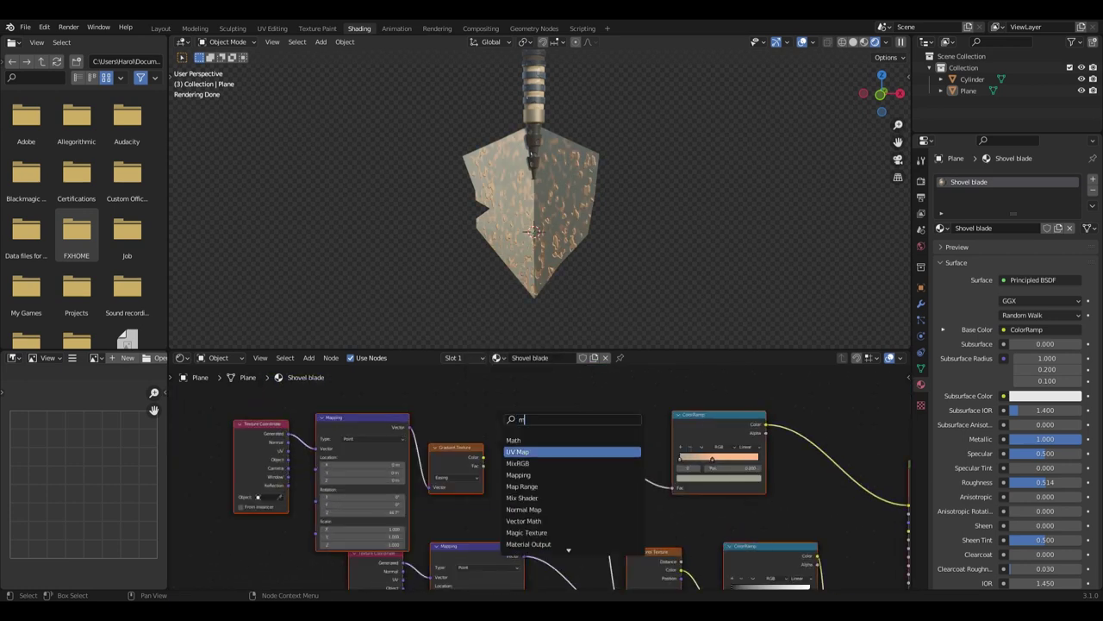
click(522, 463)
click(579, 457)
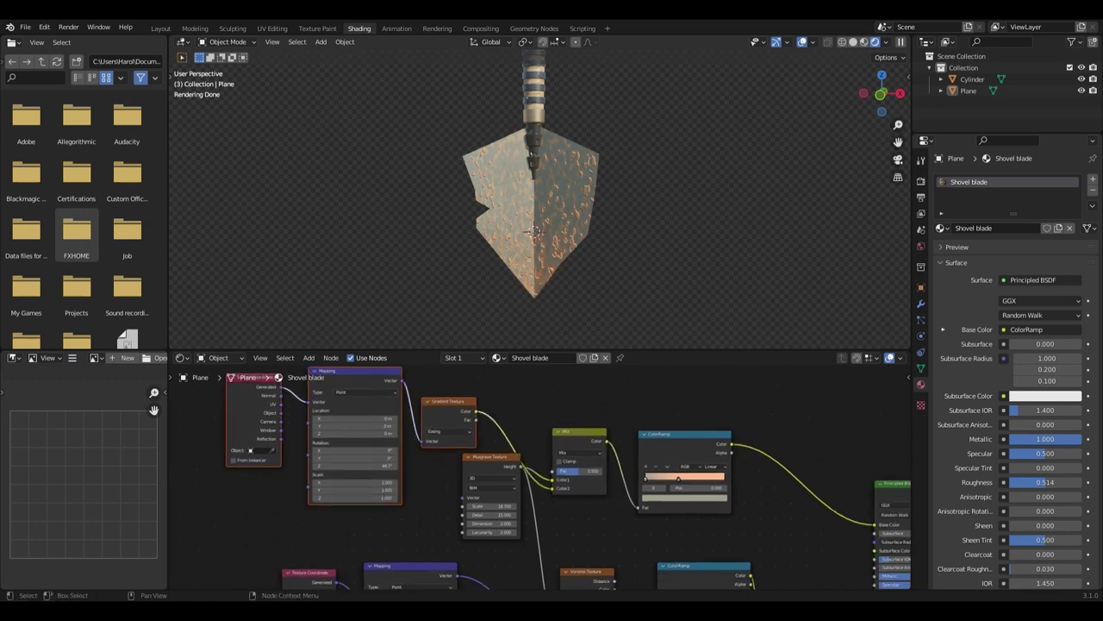
scroll(616, 486, up, 4)
Add a circle, fill it, raise its centre, and extrude it into a thick smooth disc
click(160, 29)
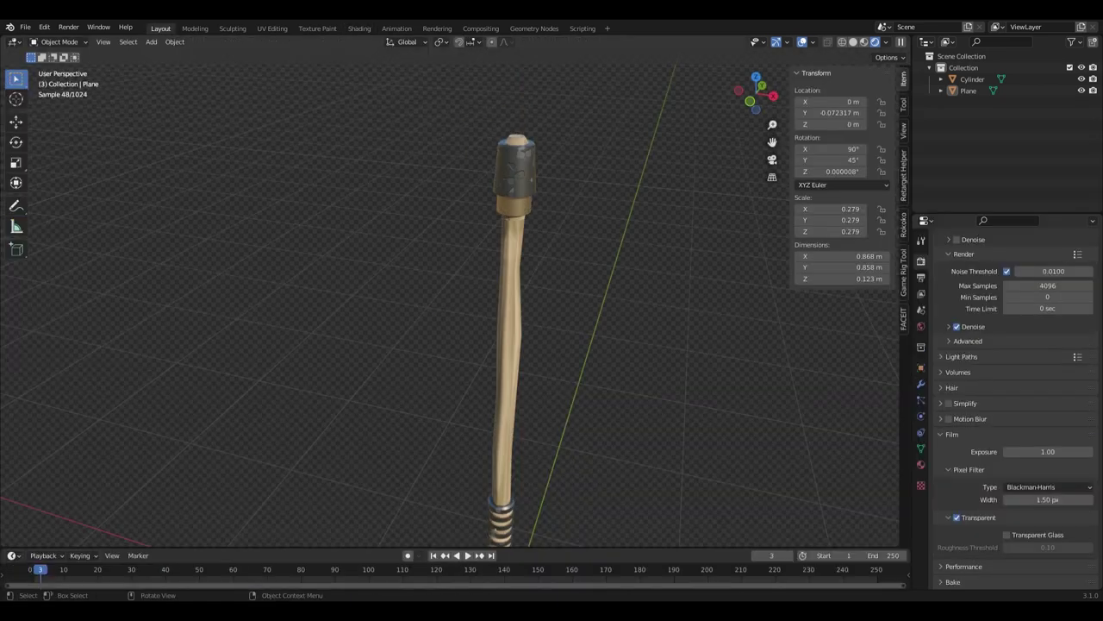
key(shift+a)
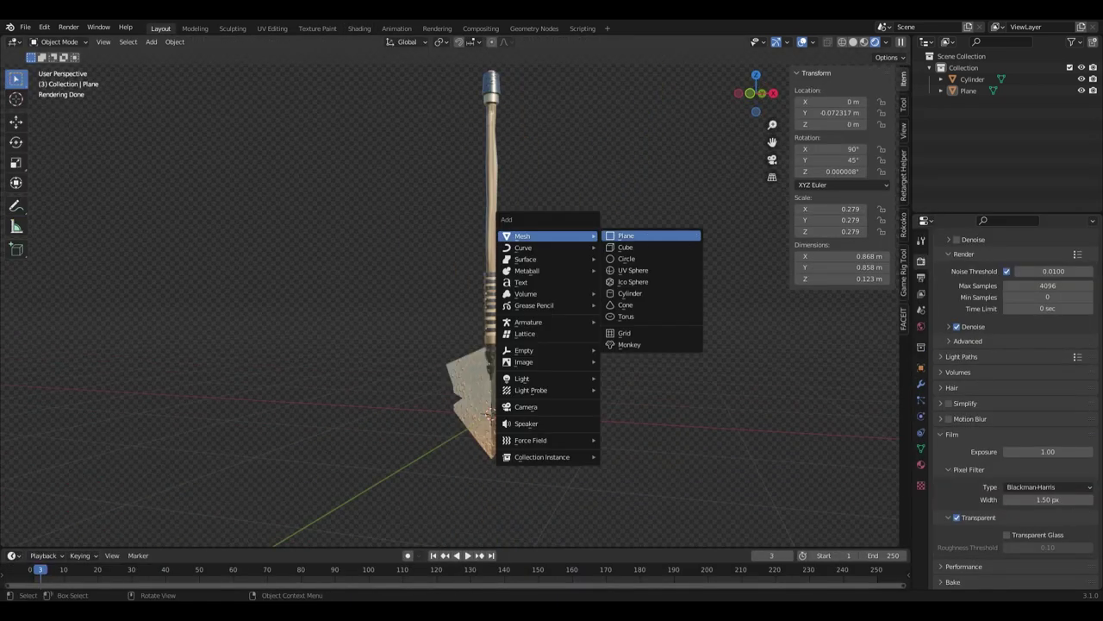
click(647, 259)
key(Tab)
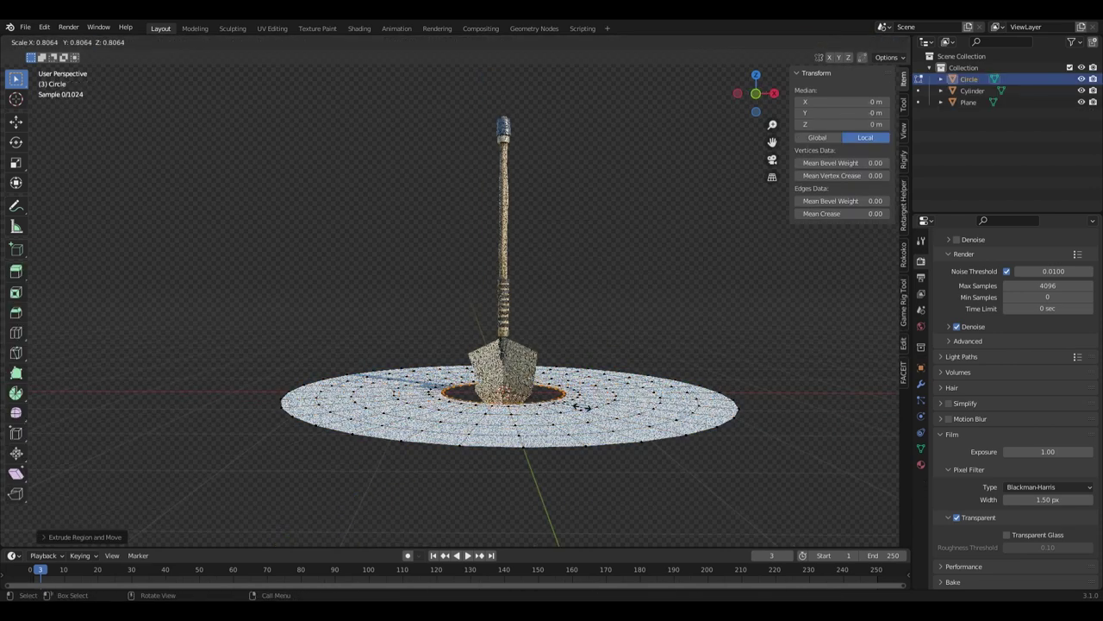
key(g)
key(z)
key(Return)
key(a)
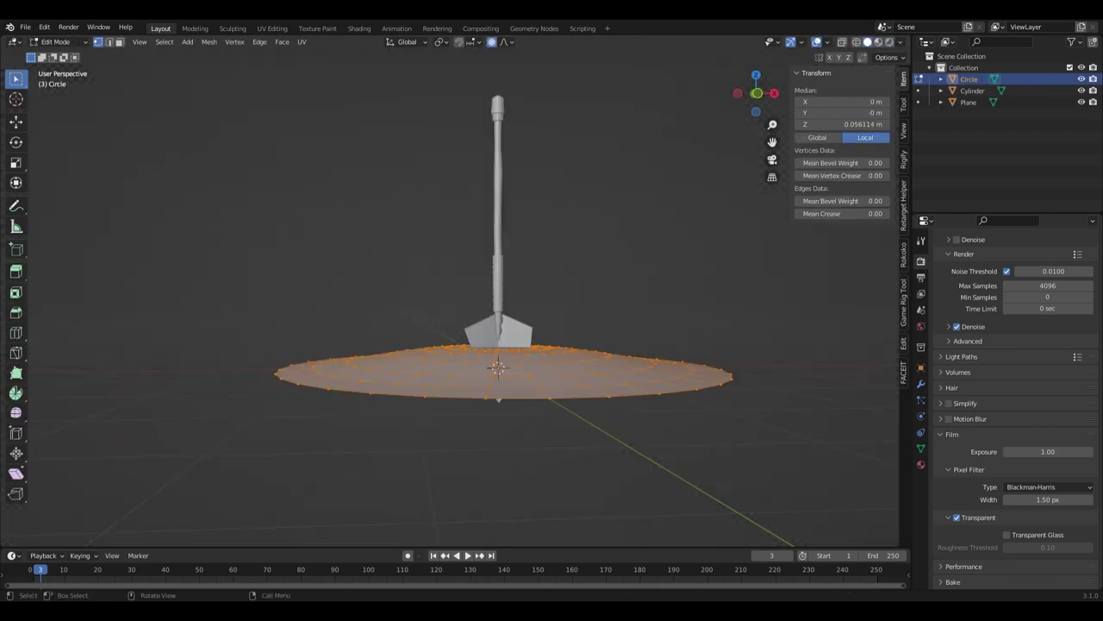
key(e)
key(s)
key(Return)
key(Tab)
key(ctrl+2)
Give the disc a new material named Sand
click(889, 41)
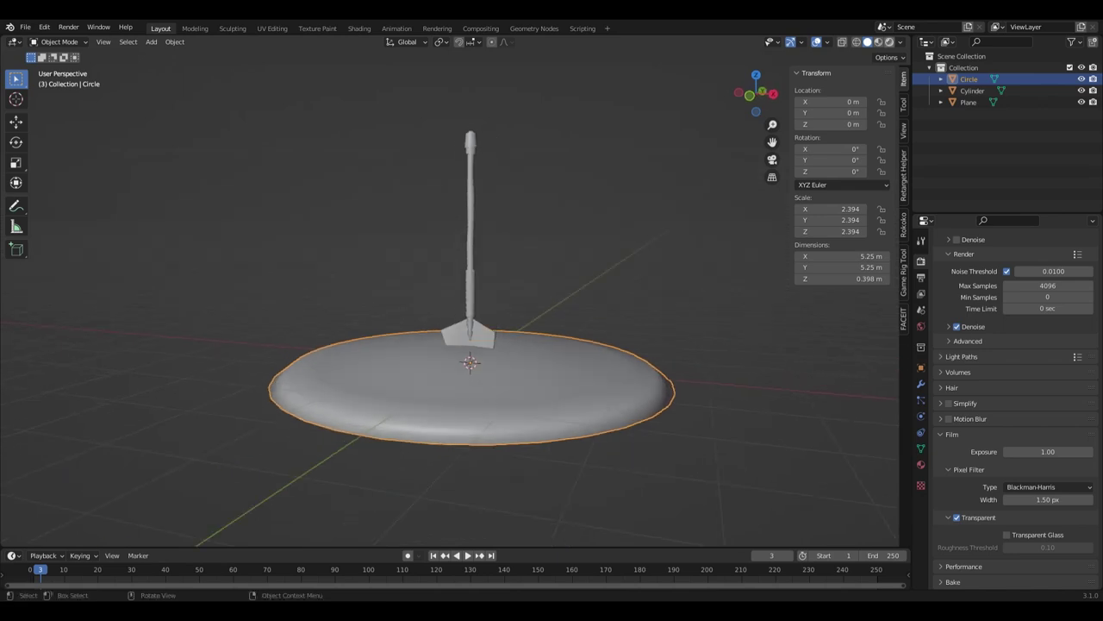
click(358, 27)
text(nd)
key(Return)
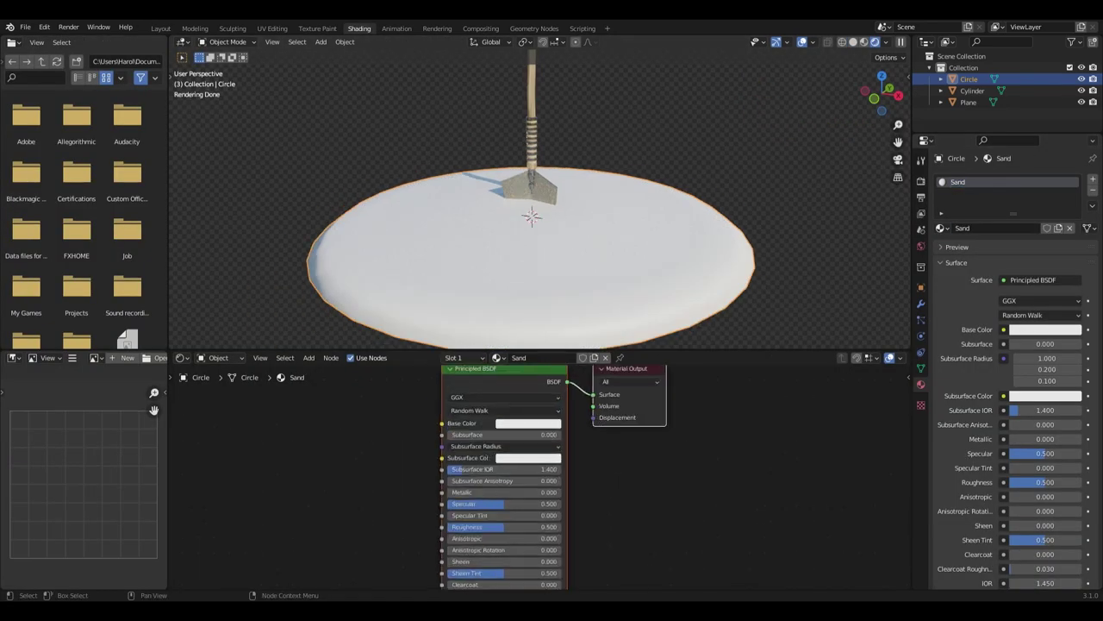
Insert a ColorRamp after the Musgrave texture and feed the noise into its Vector
key(shift+a)
key(Return)
click(466, 453)
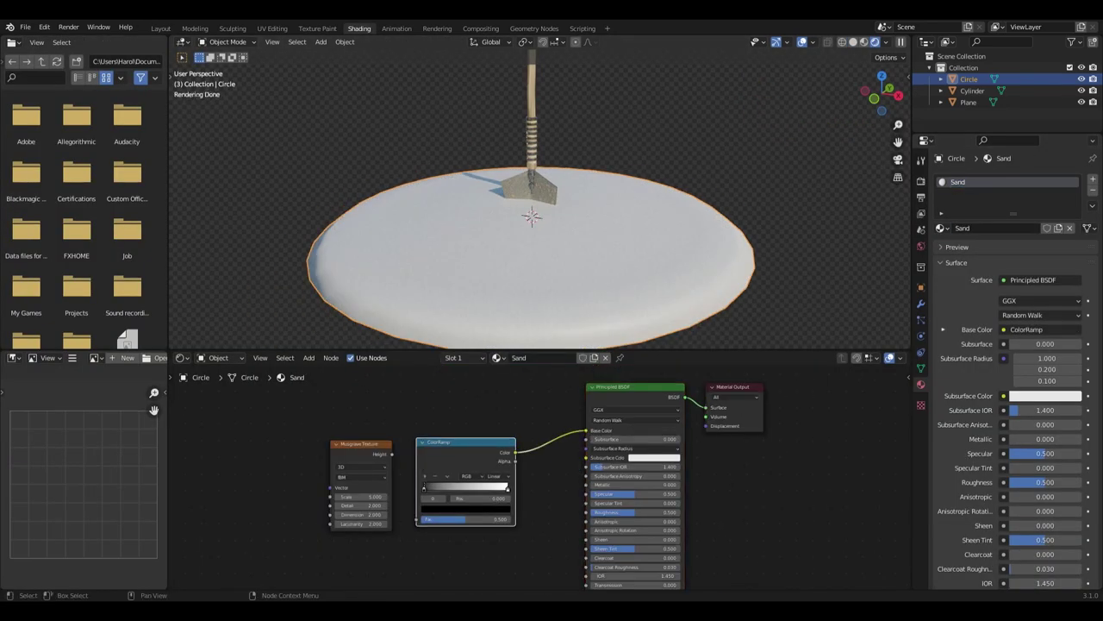
middle_drag(211, 460, 366, 441)
Add a Bump node to the Sand material and tint the ramp colour yellow
key(shift+a)
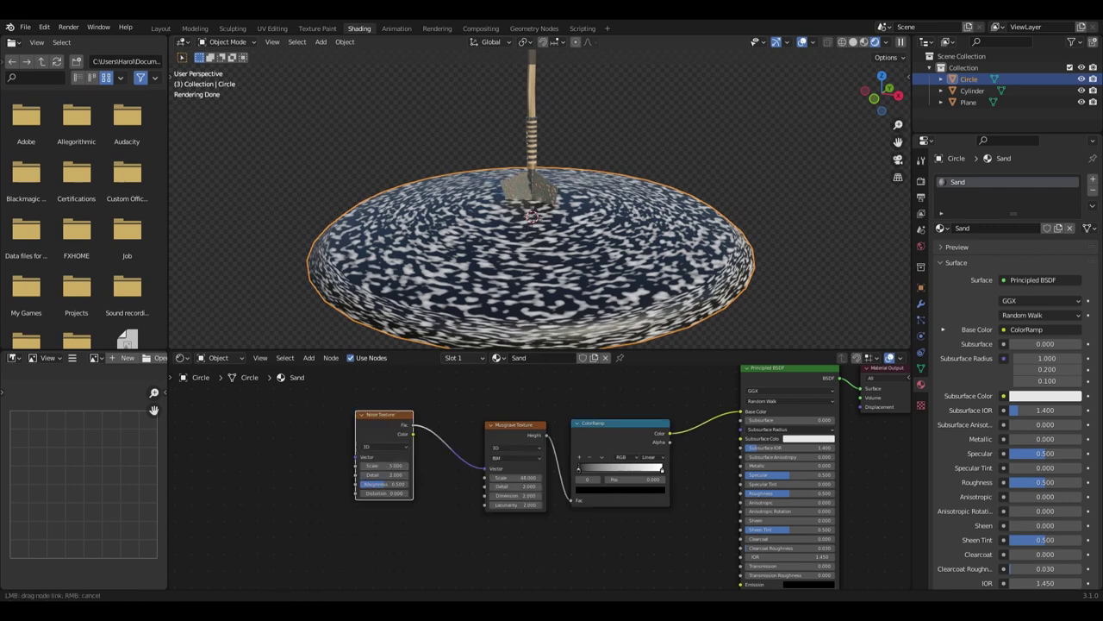
scroll(534, 474, up, 2)
scroll(535, 474, down, 2)
key(shift+a)
text(bump)
key(Return)
click(588, 483)
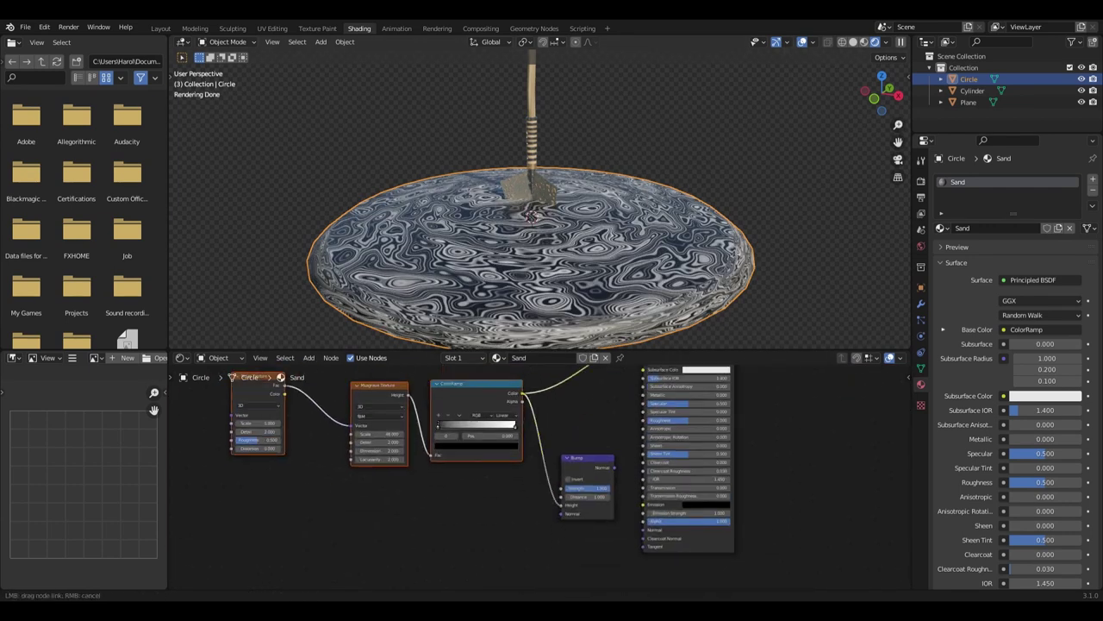
drag(560, 505, 562, 505)
scroll(483, 431, up, 3)
click(578, 443)
click(545, 338)
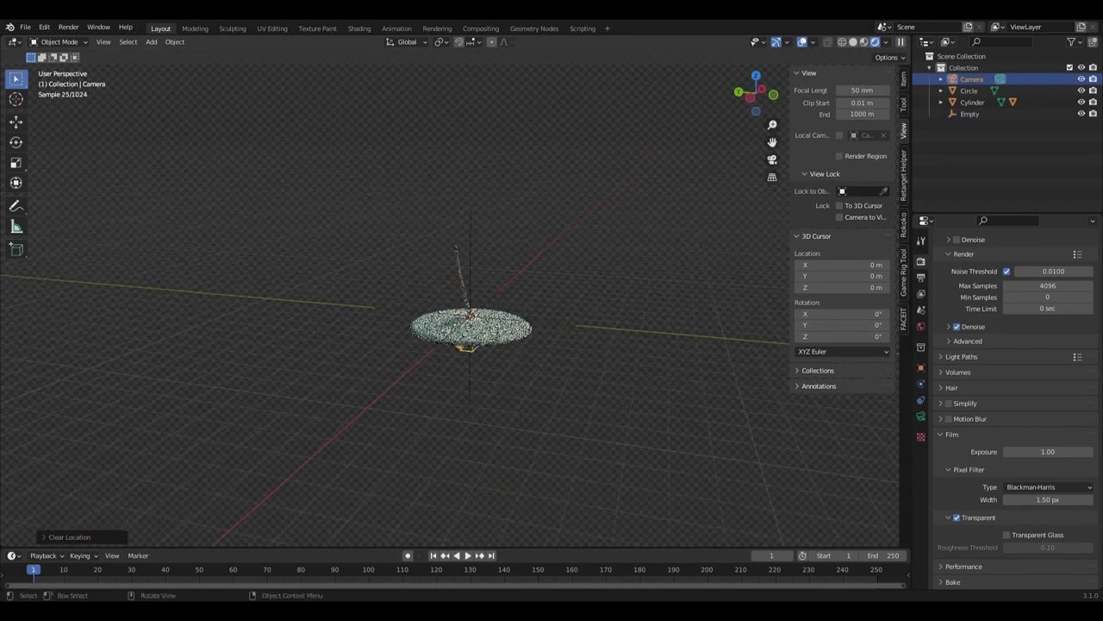
Move the camera along Y through the camera view and confirm the empty's rotation
key(KP_0)
key(g)
key(y)
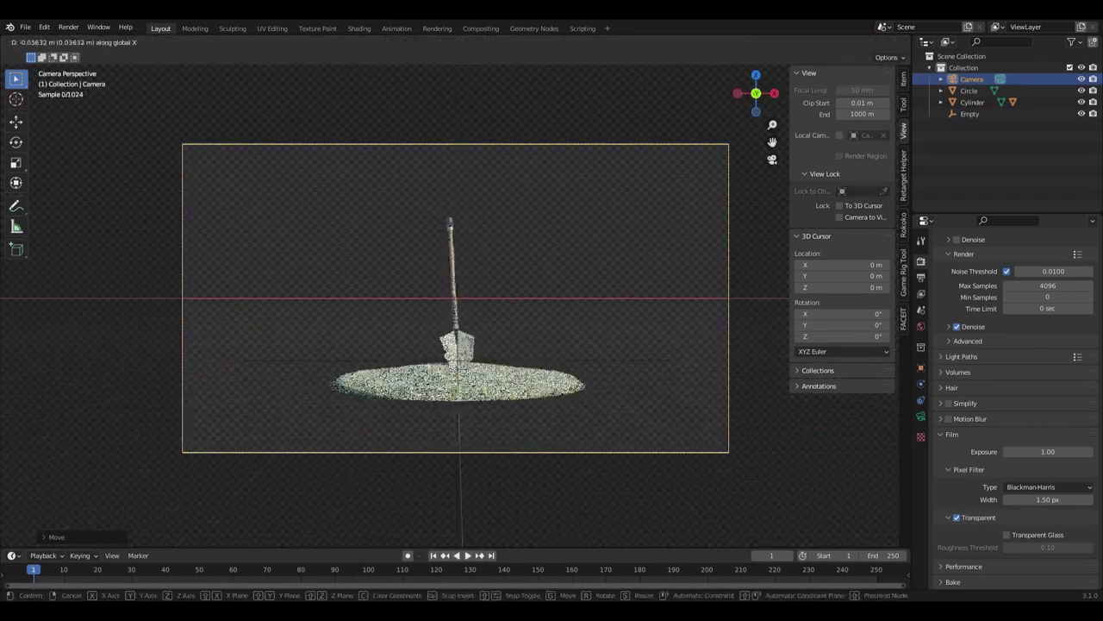
key(Return)
key(KP_0)
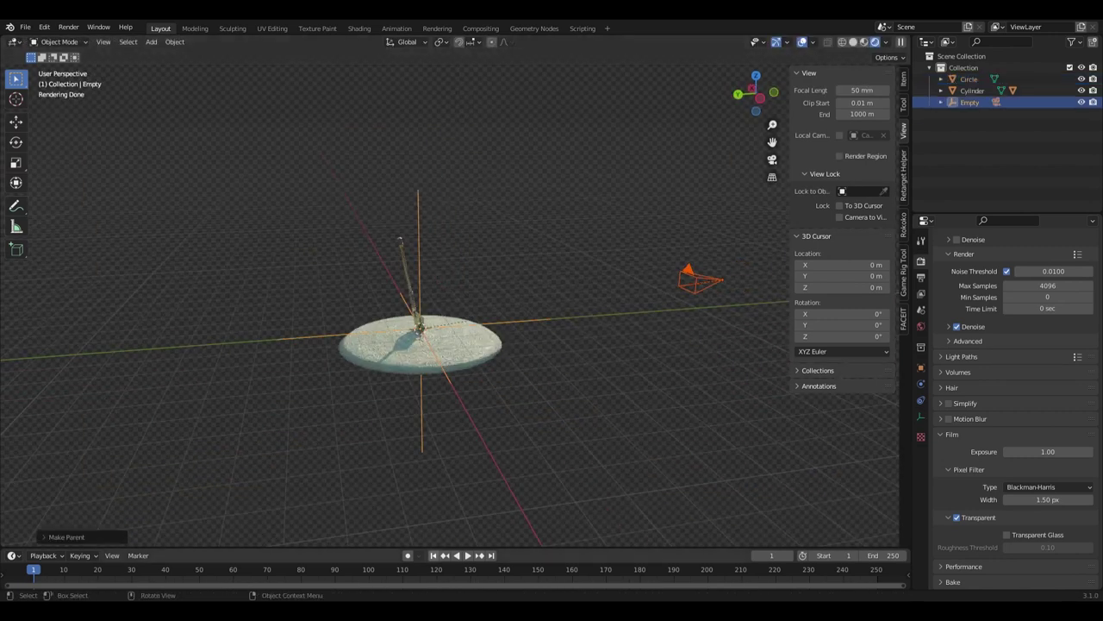
key(Return)
key(KP_0)
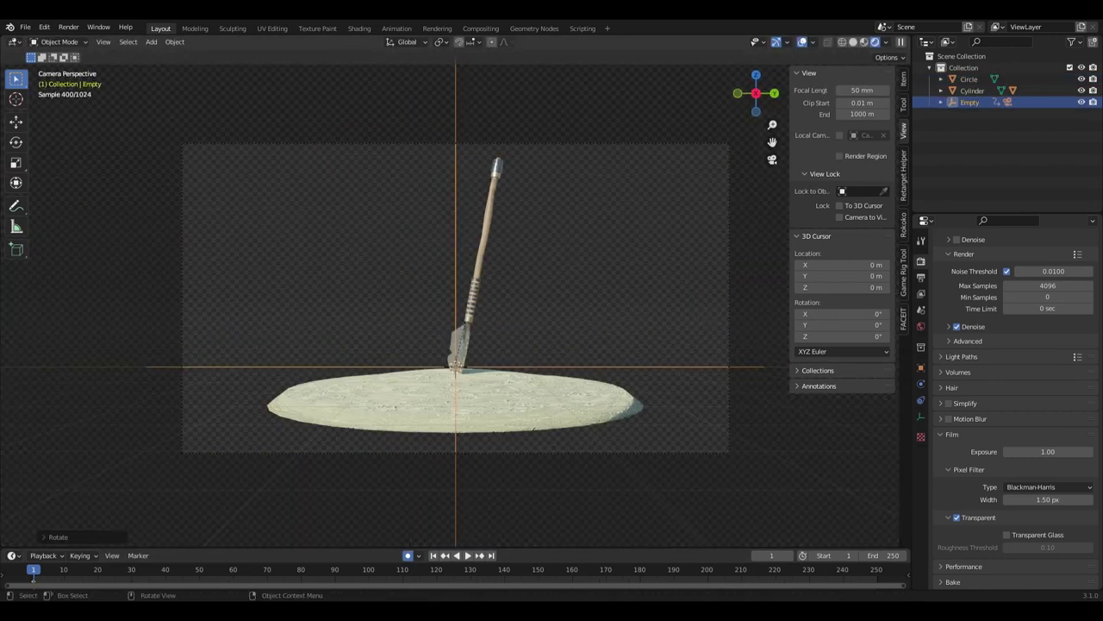
Key the empty's rotation at frames 50, 100 and 150, change interpolation, and play
drag(199, 548, 199, 489)
click(199, 517)
click(369, 517)
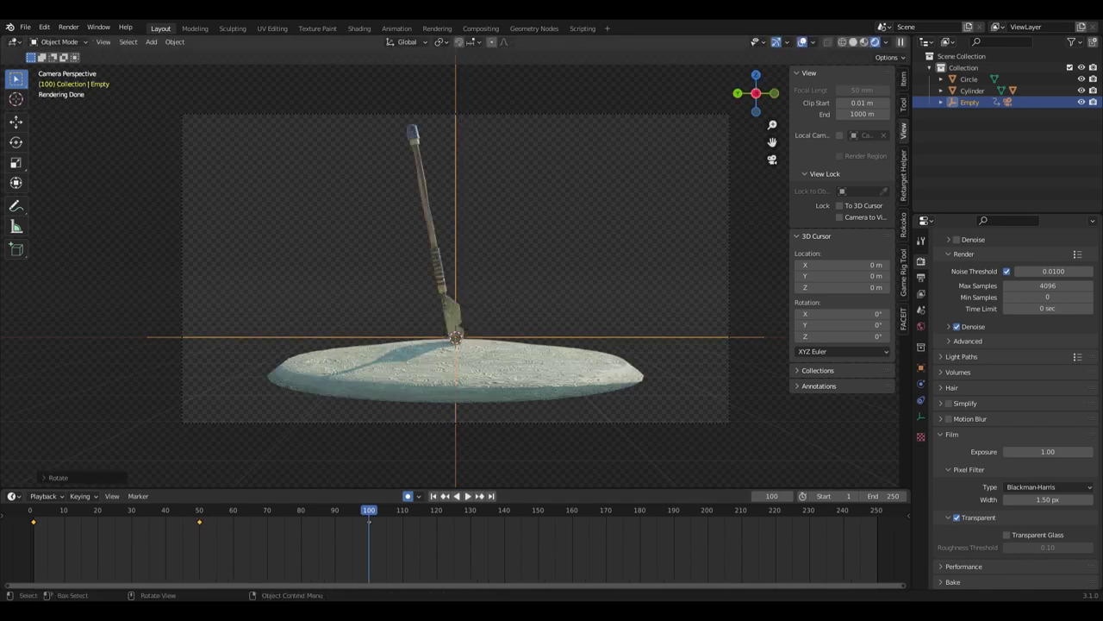
click(538, 518)
key(ctrl+End)
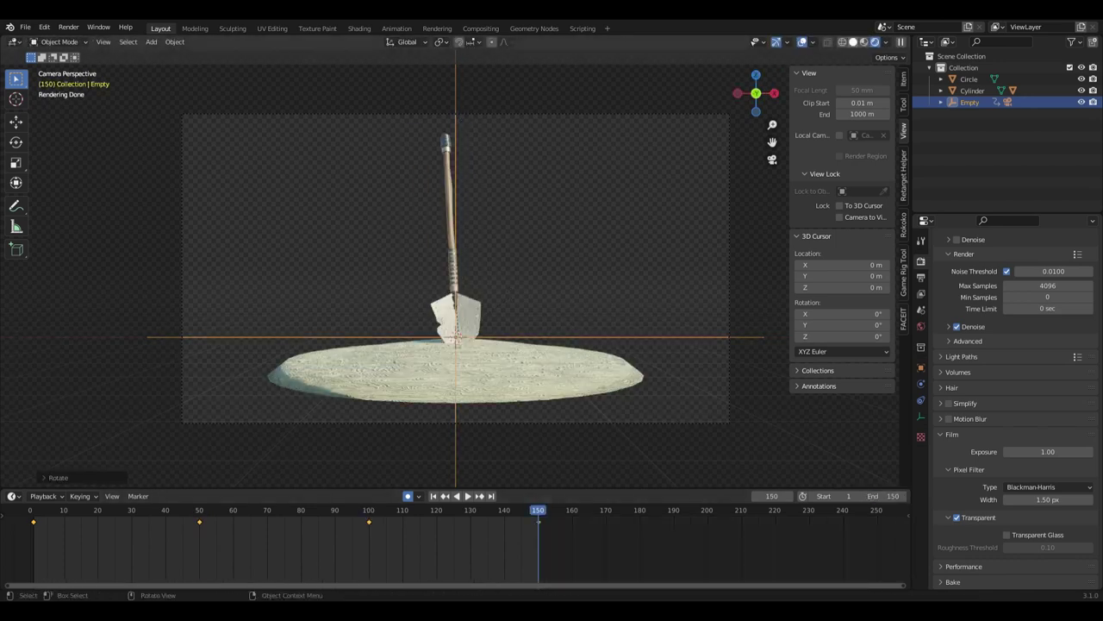
right_click(388, 518)
click(543, 465)
key(space)
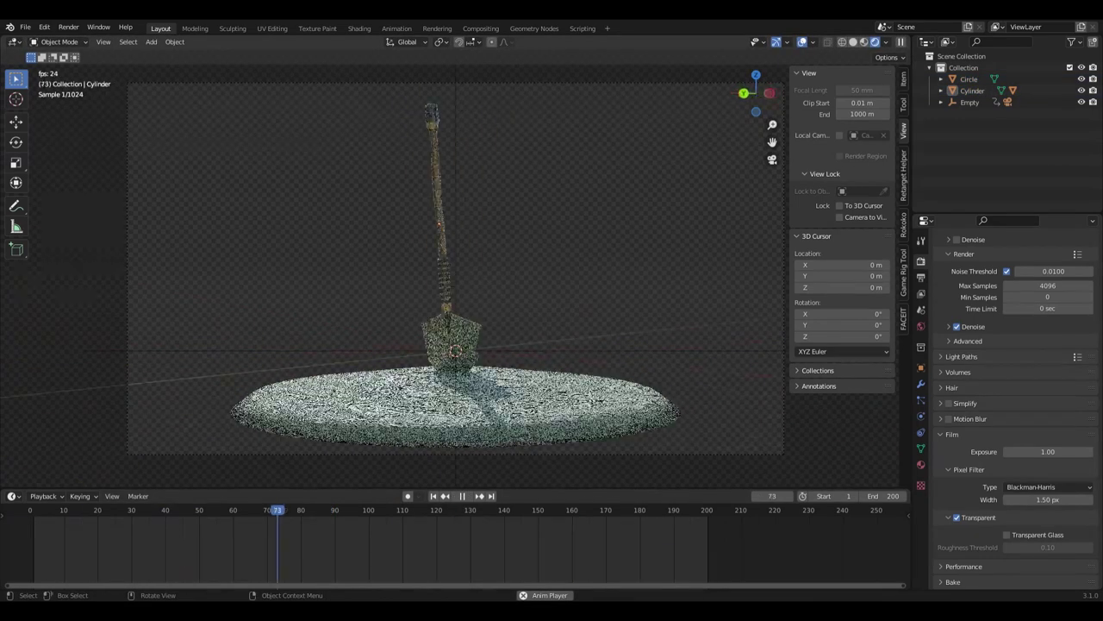
Stop playback, leaving the textured shovel in the sand disc in camera view
key(space)
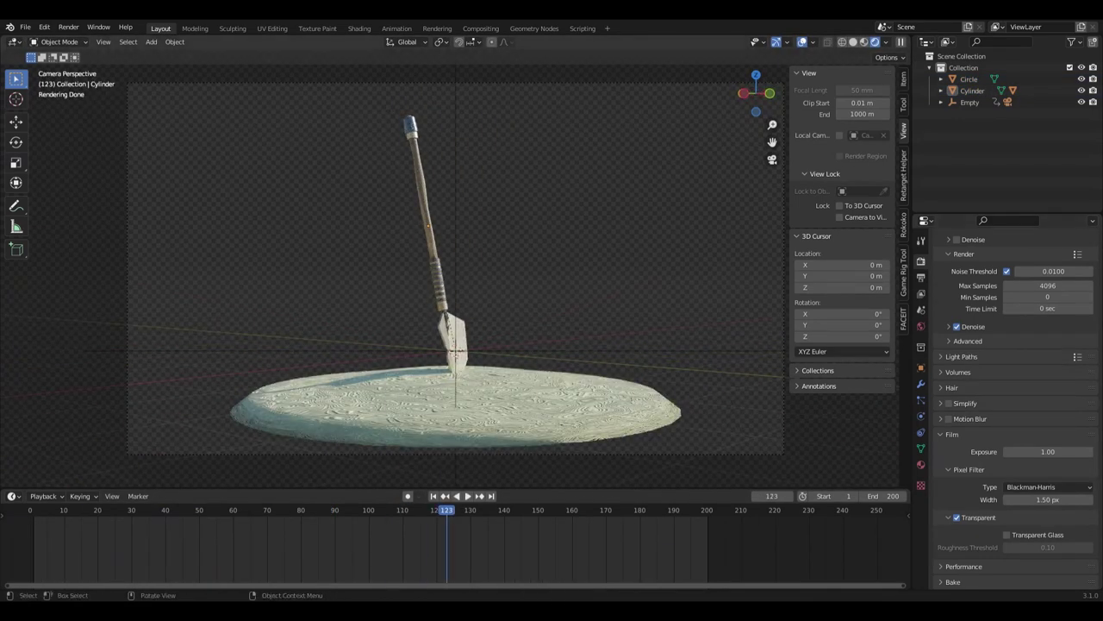